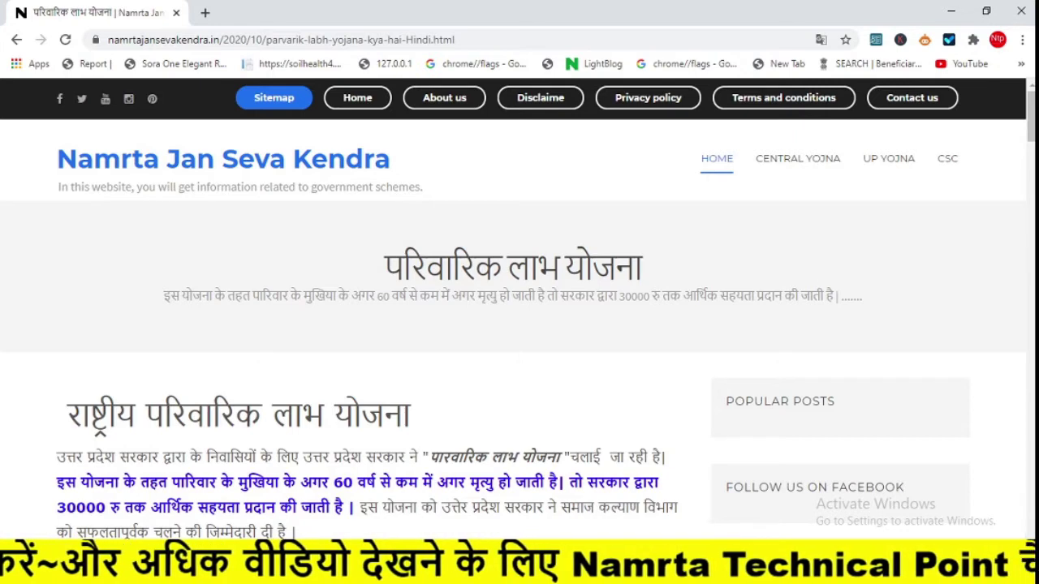
- Scroll the scheme article and follow its link to nfbs.upsdc.gov.in in a new tab
scroll(1033, 105, "down", 2)
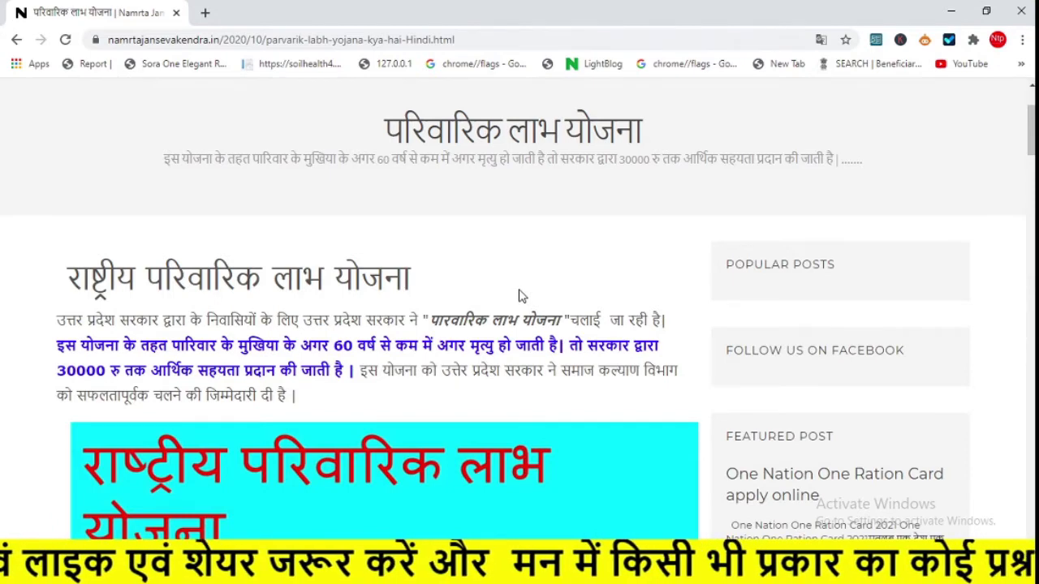
left_click(538, 361)
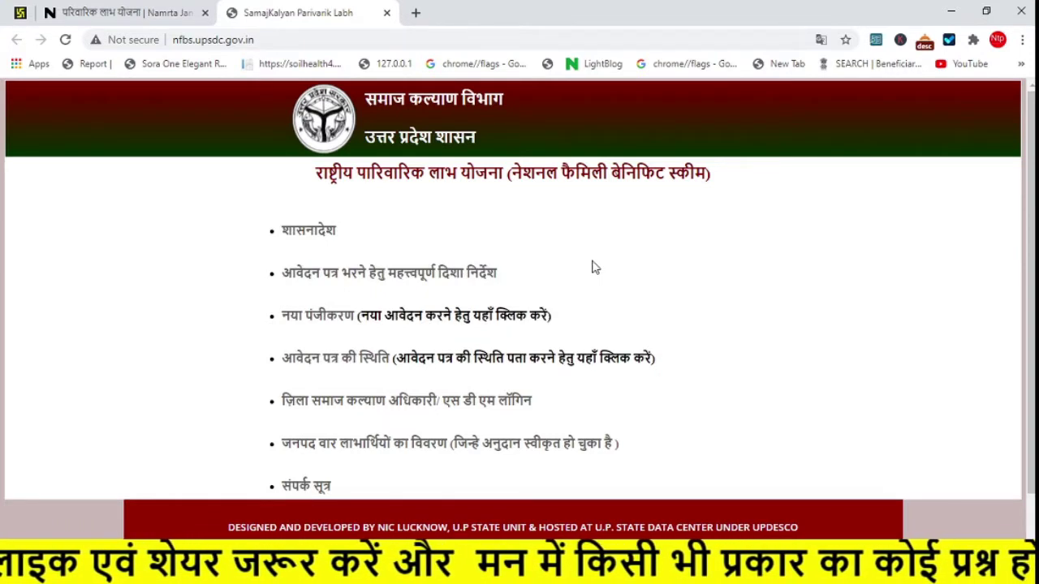
- Return to the scheme article and scroll to the eligibility list and 'Online आवेदन कैसे करें' steps
left_click(122, 12)
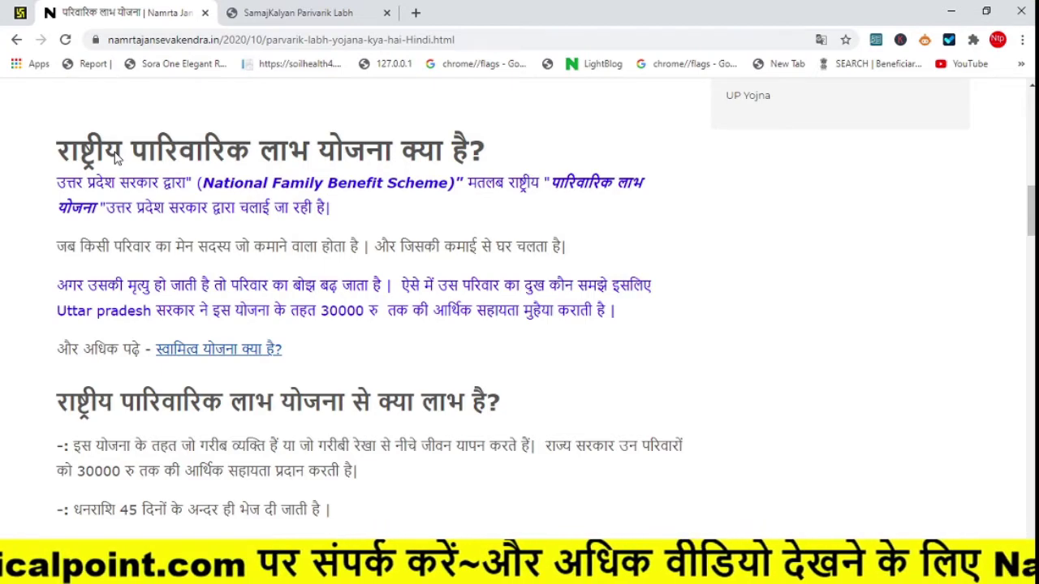
scroll(343, 269, "down", 4)
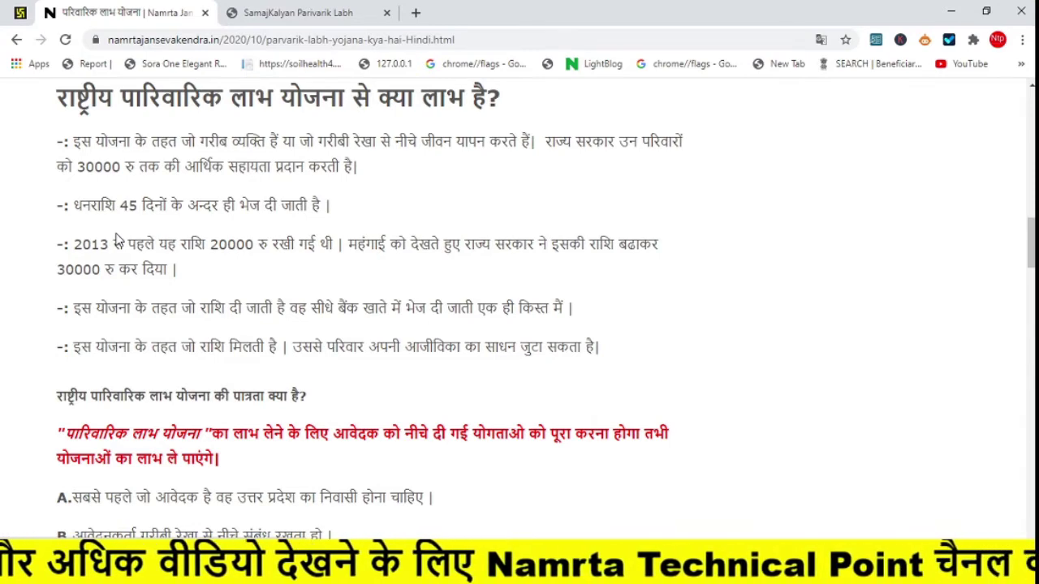
scroll(118, 240, "down", 4)
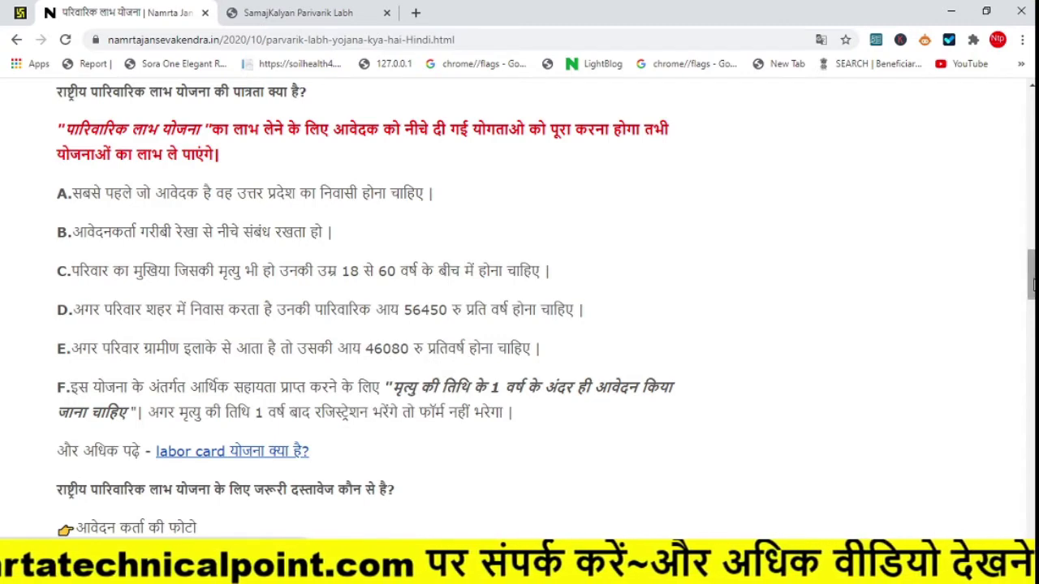
left_click_drag(1032, 285, 1032, 361)
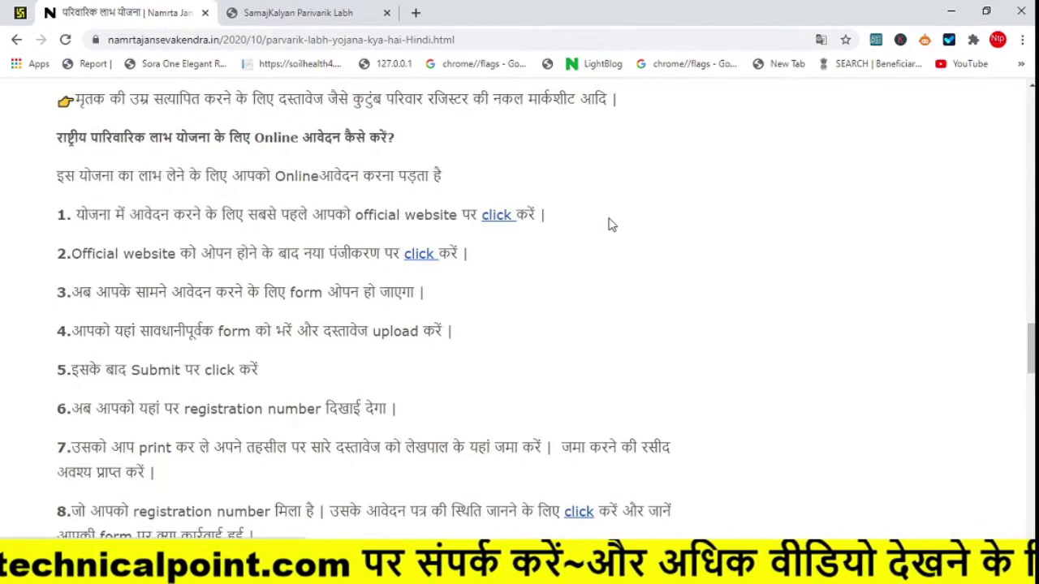
- Open the NFBS site, close the duplicate portal tab, and start a नया पंजीकरण registration form
left_click(499, 215)
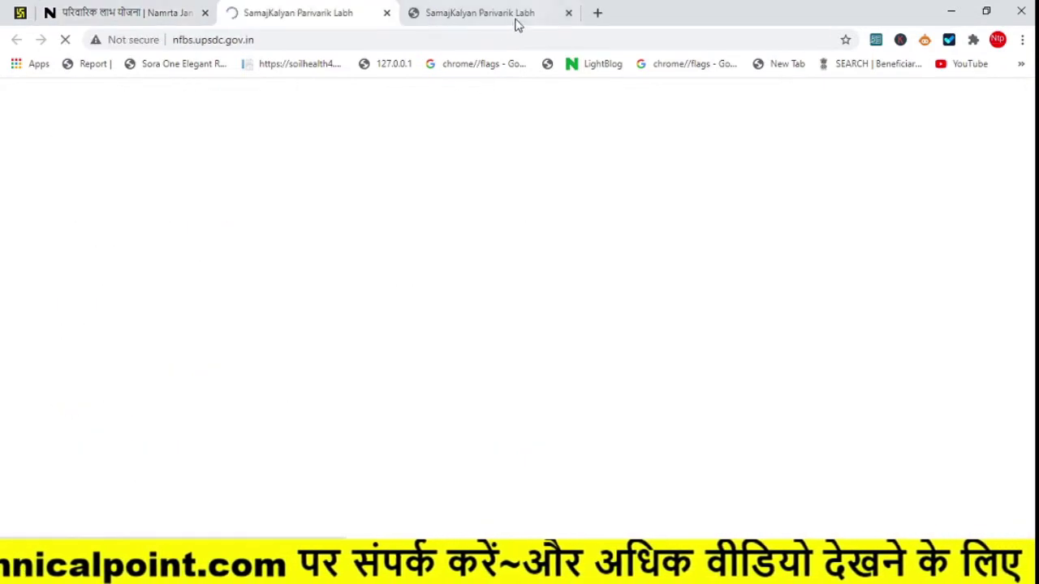
left_click(566, 15)
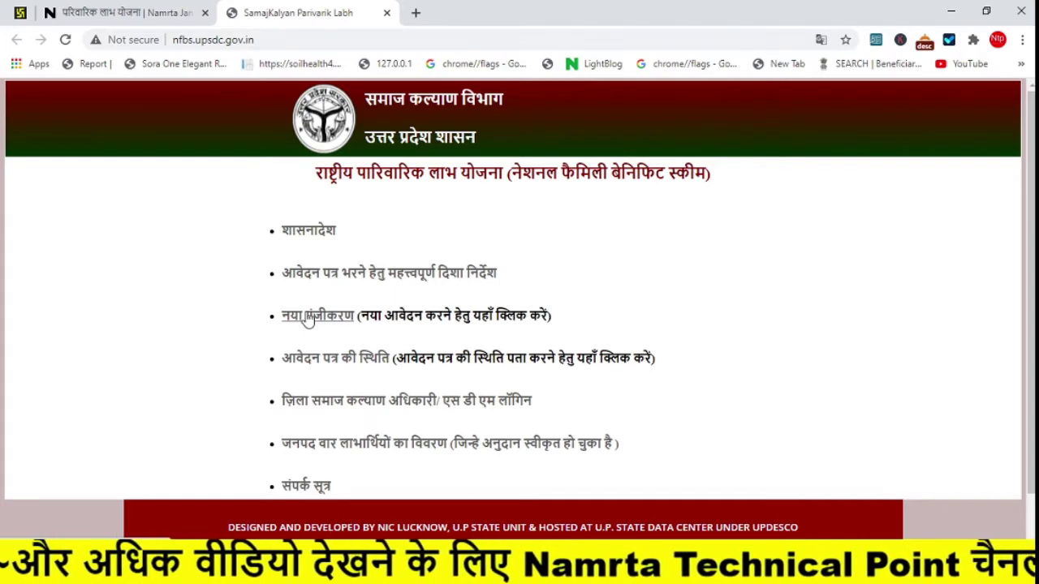
left_click(309, 318)
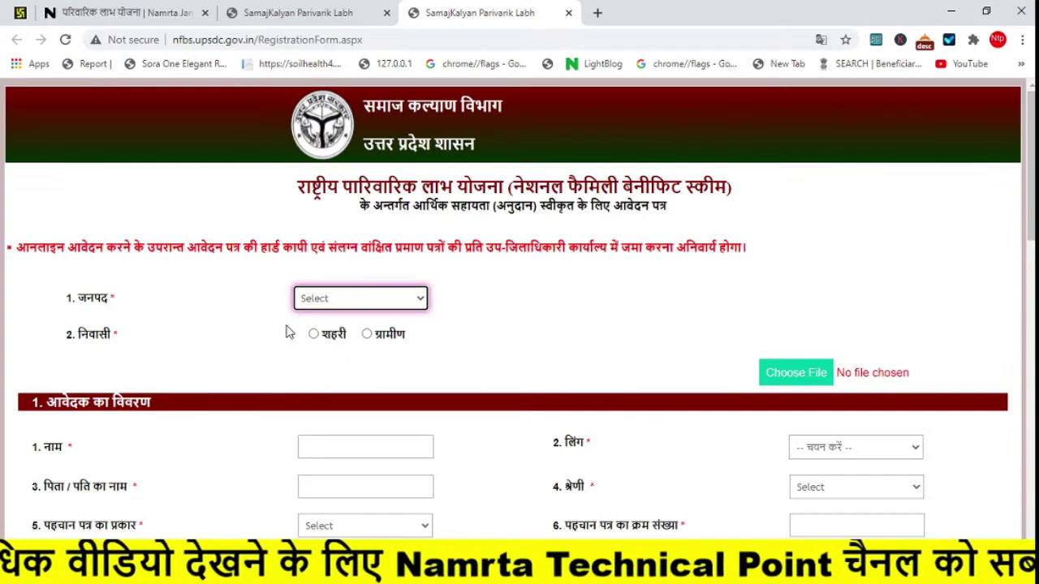
- Set district JALAUN, mark the applicant as rural, and choose tehsil Kalpi
left_click(337, 302)
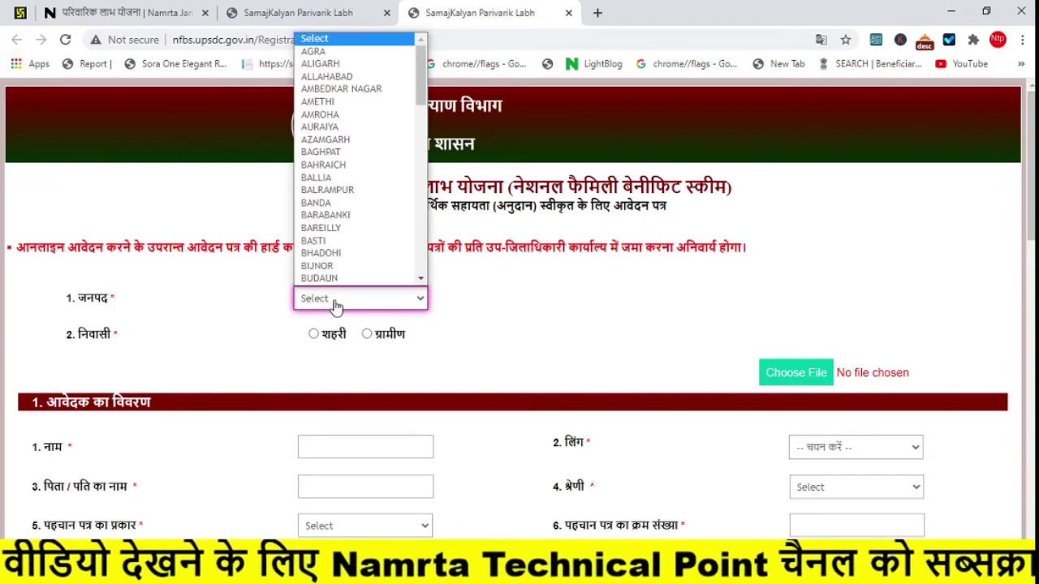
key("j")
left_click(337, 302)
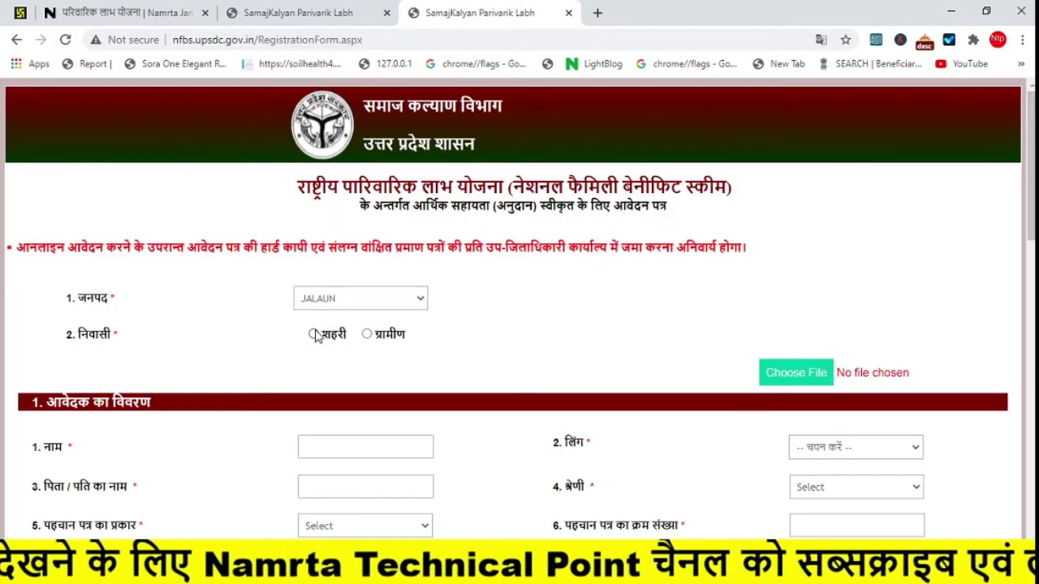
left_click(368, 336)
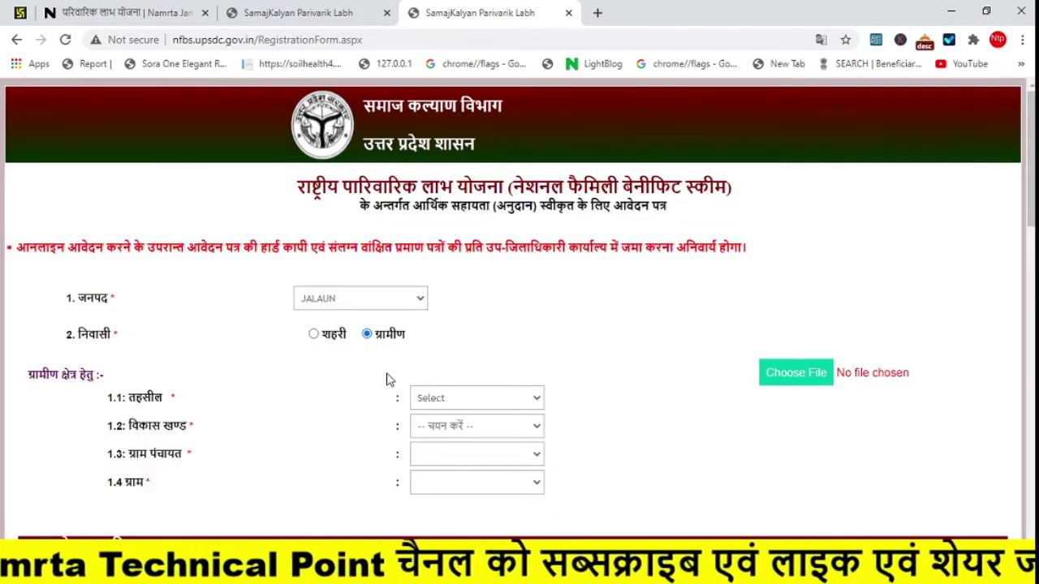
left_click(446, 400)
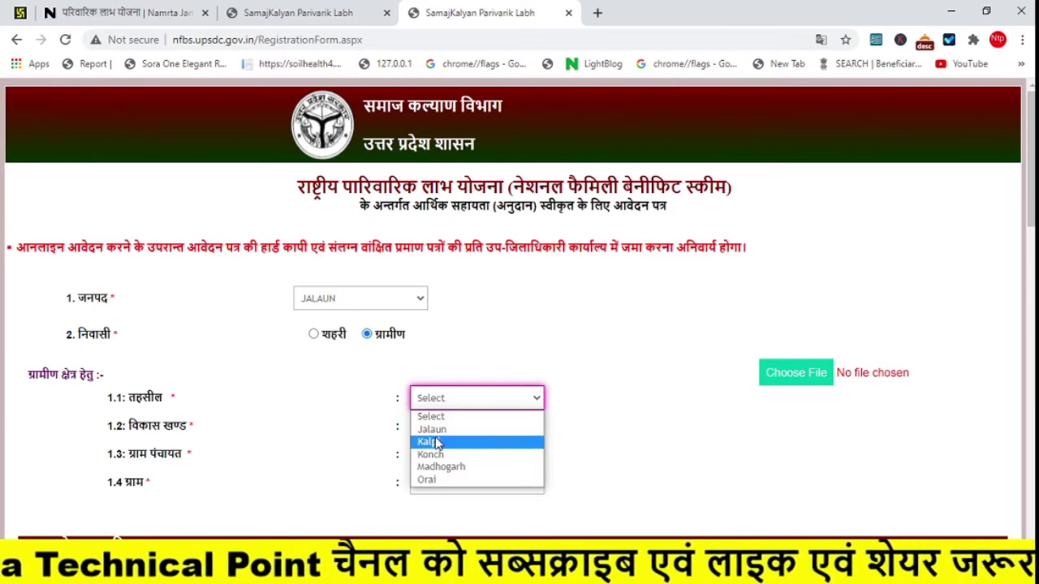
left_click(439, 441)
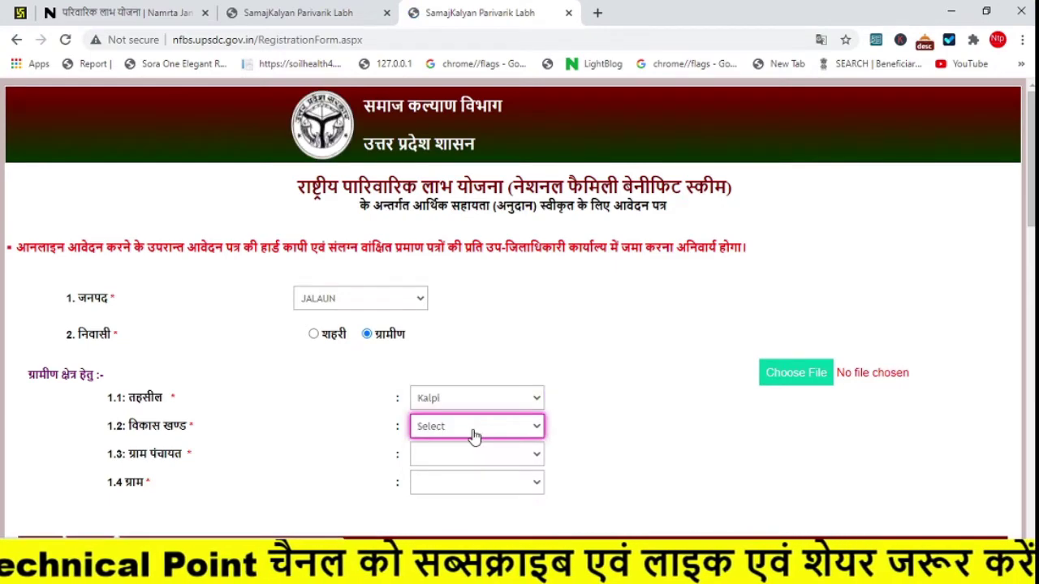
- Choose block KADAURA, gram panchayat PATHREHATA and village HEMANTPURA
left_click(476, 432)
left_click(443, 331)
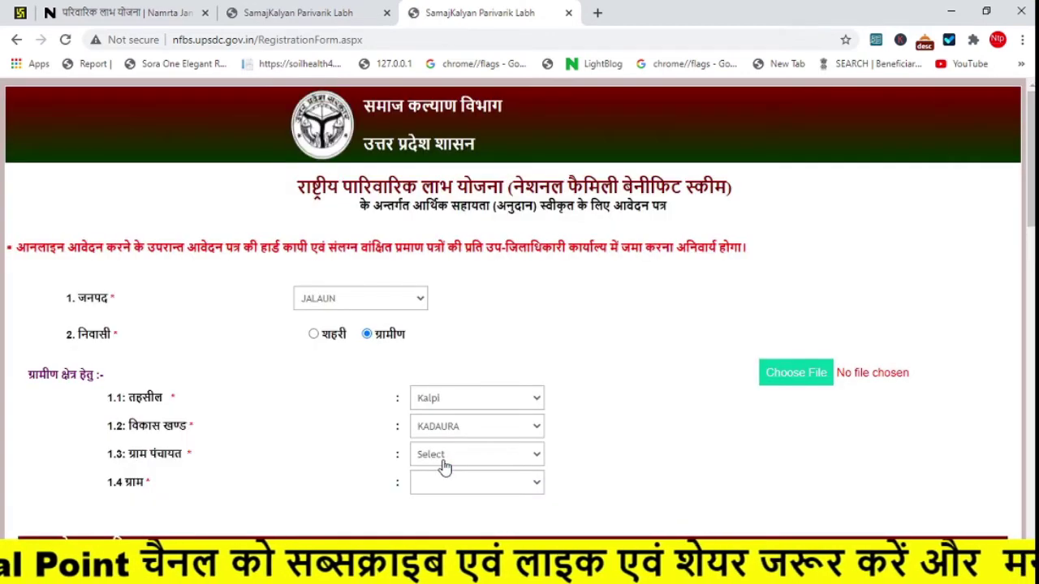
left_click(444, 456)
key("p")
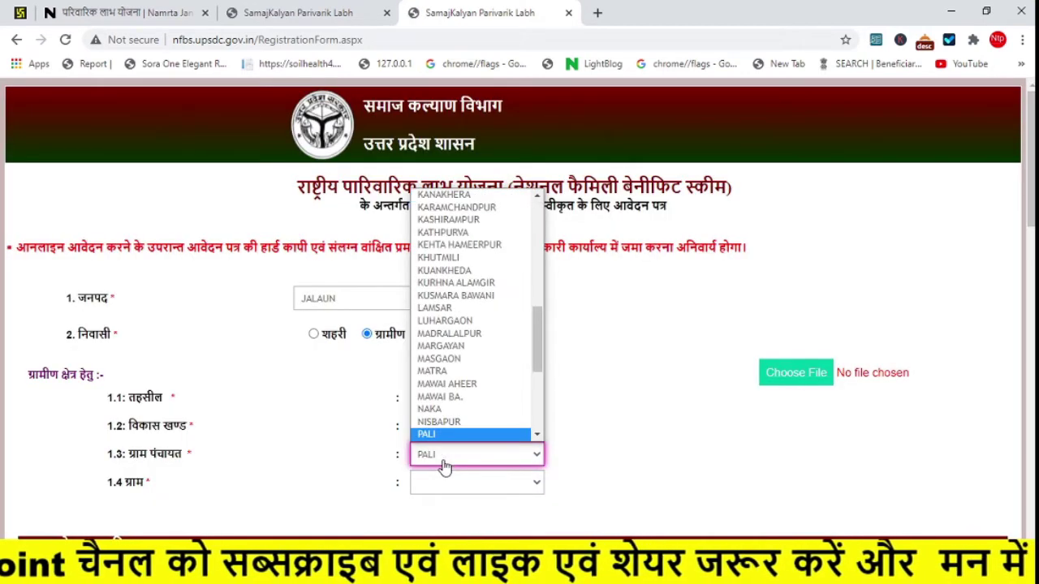
key("Down")
key("Down")
key("Return")
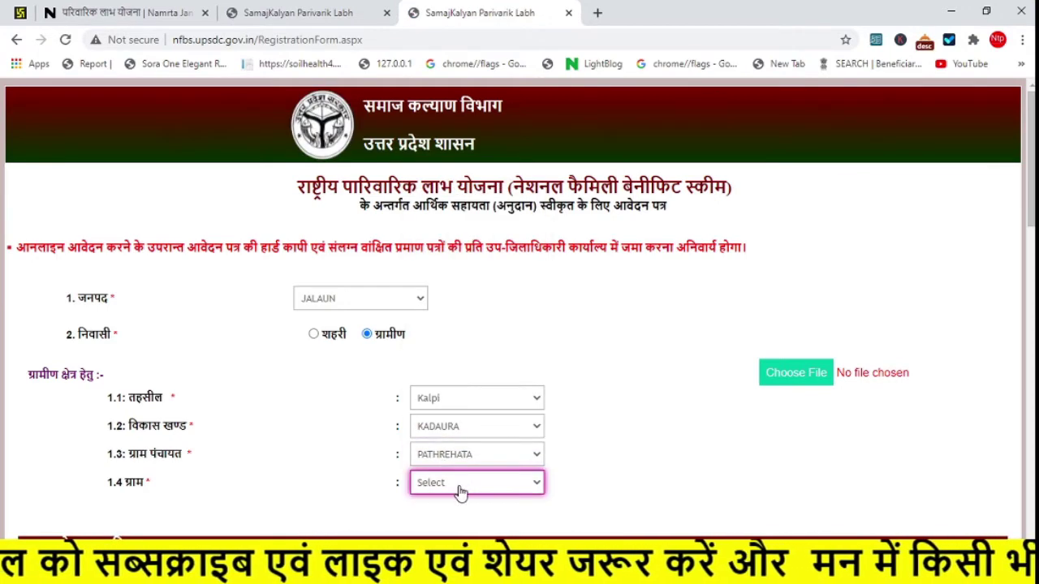
left_click(462, 487)
left_click(438, 439)
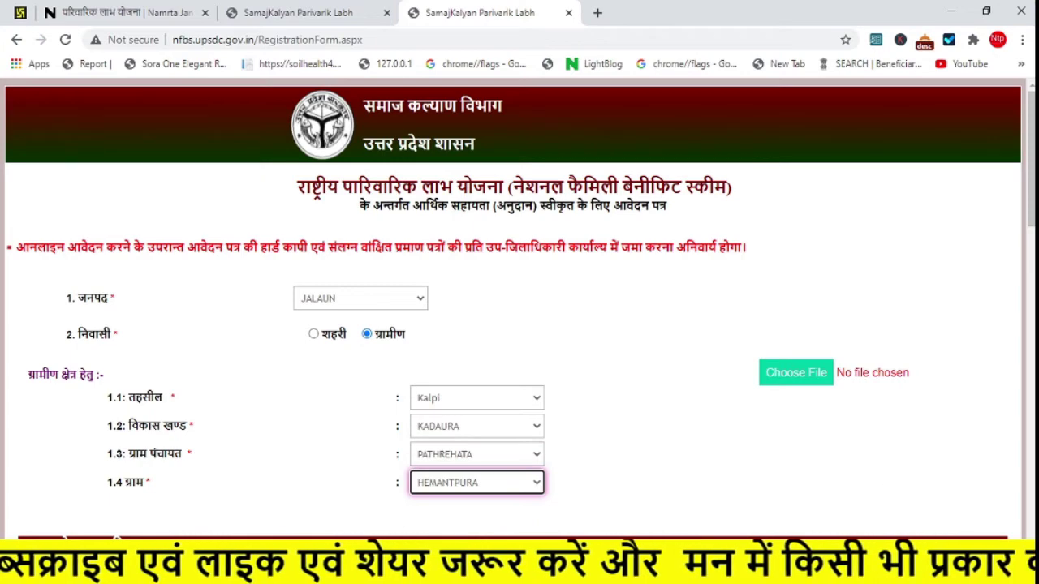
- Start attaching a document file on the registration form
scroll(1017, 266, "down", 5)
scroll(1029, 185, "up", 5)
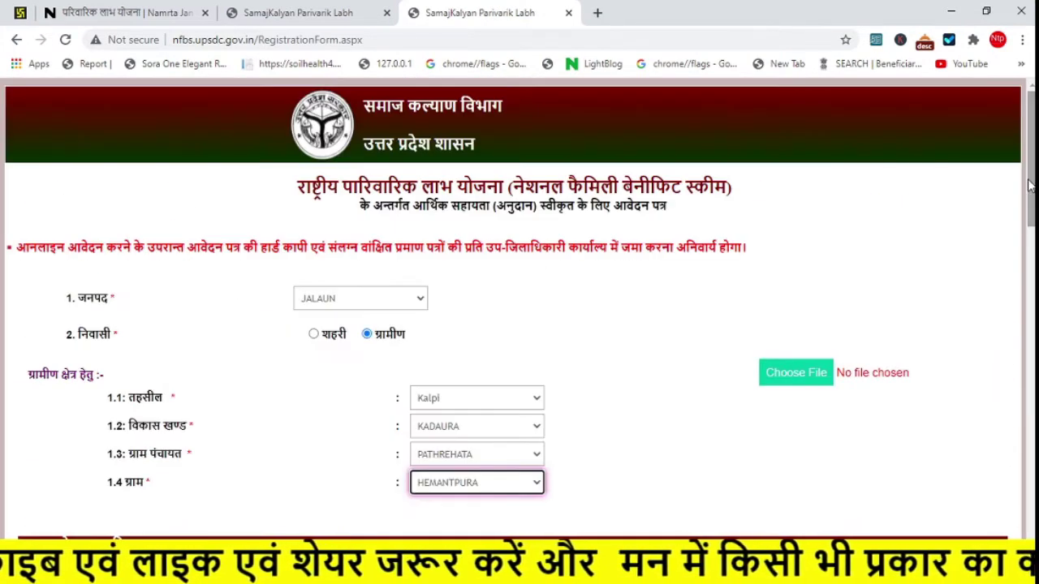
left_click(802, 378)
scroll(477, 238, "down", 4)
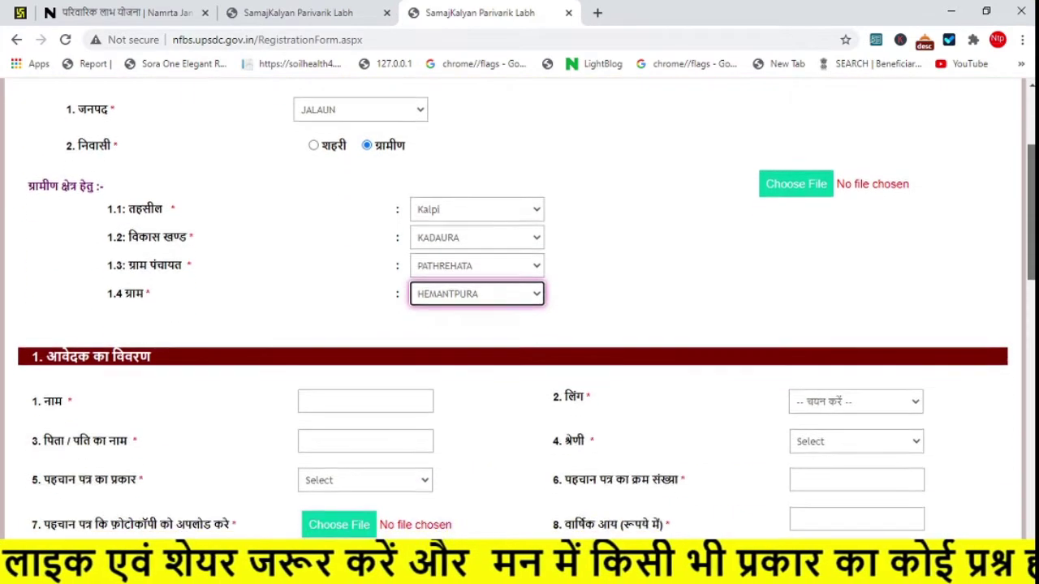
- Enter the applicant's name and father's name, with gender पुरुष and category OBC
left_click(363, 263)
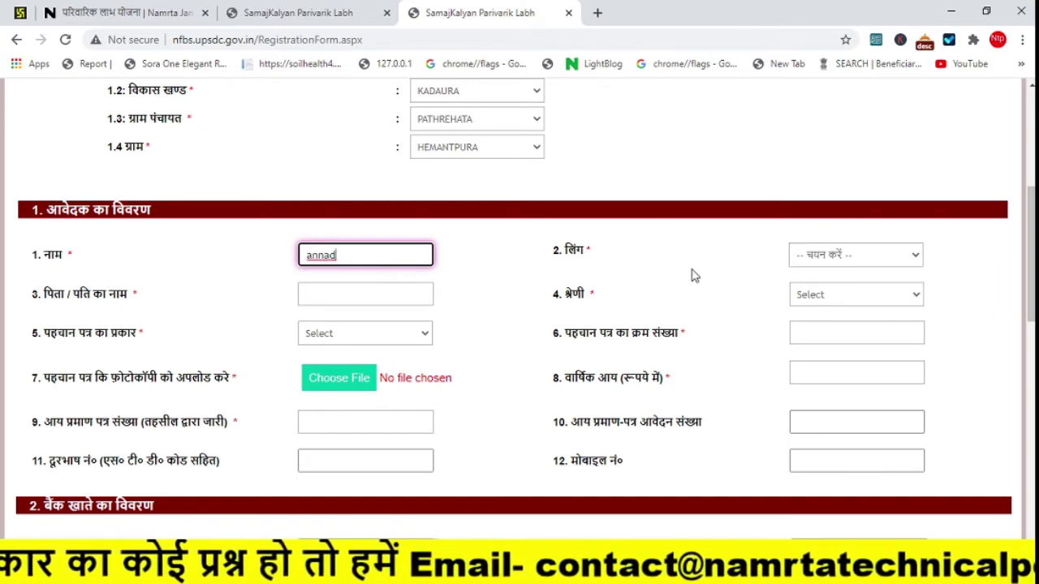
left_click(803, 258)
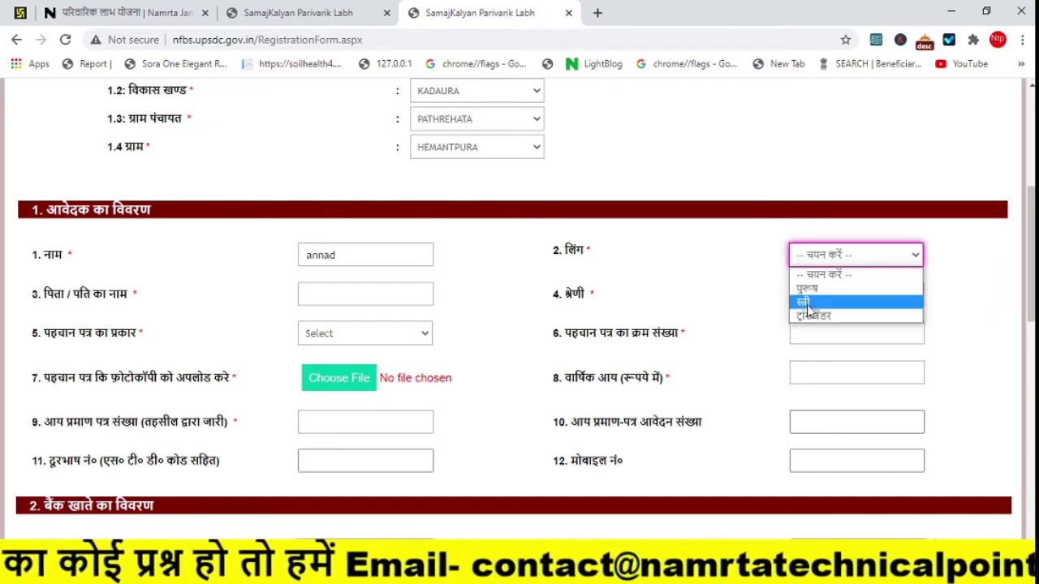
left_click(808, 288)
left_click(323, 302)
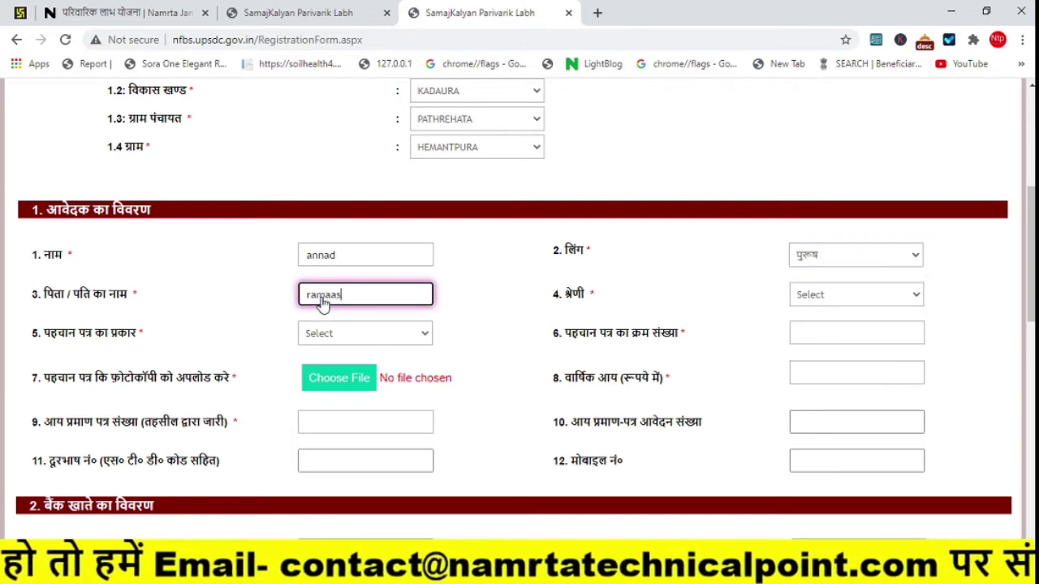
left_click(815, 296)
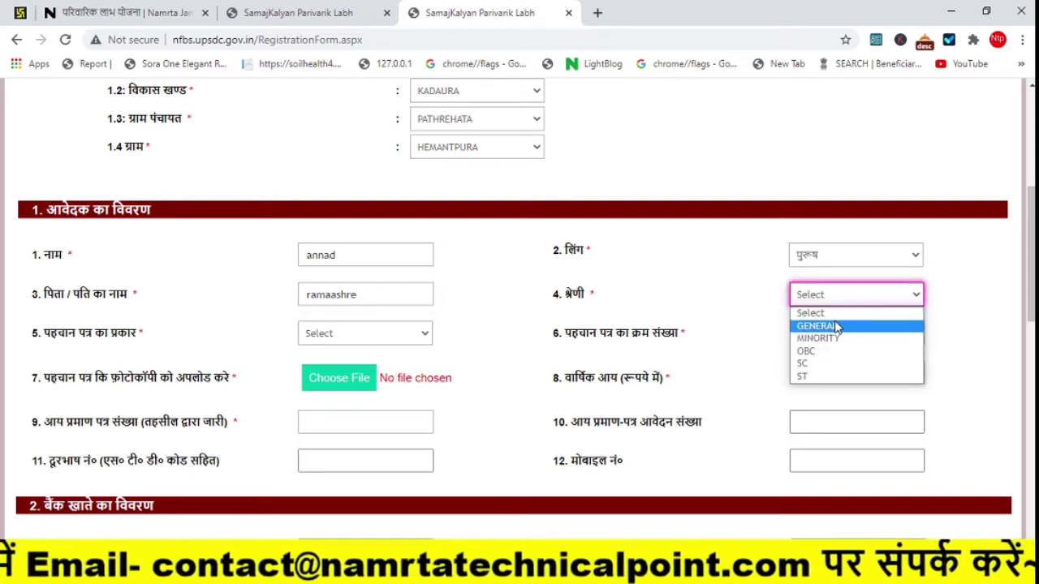
left_click(806, 356)
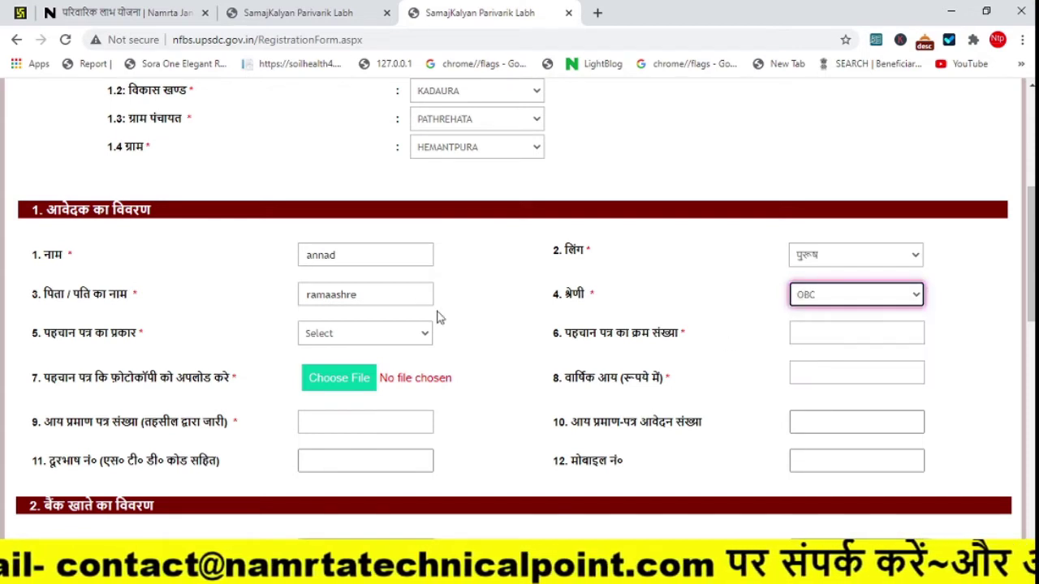
- Choose Voter Id Card as the ID type and enter the voter ID number
left_click(345, 345)
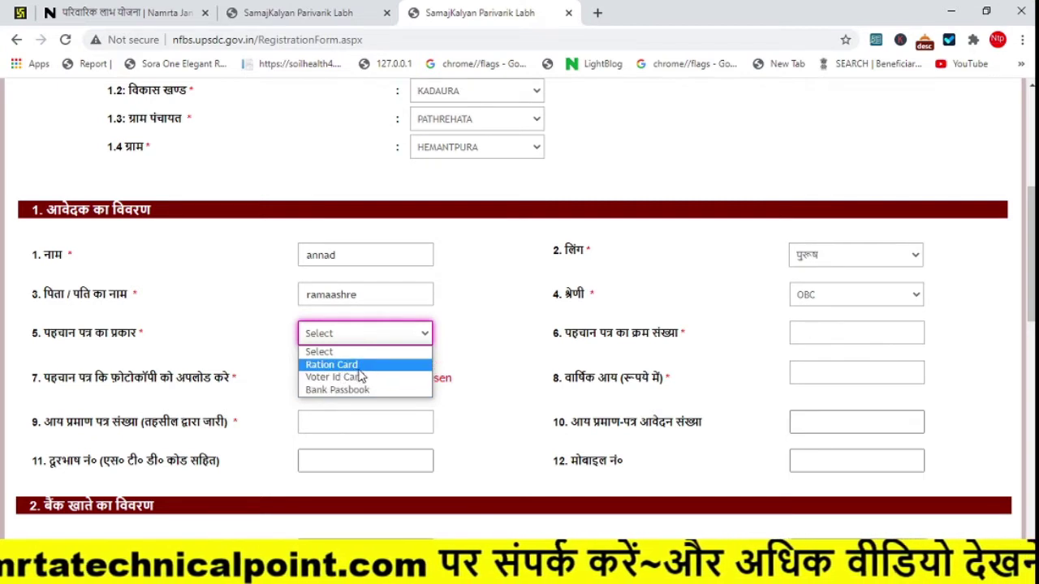
left_click(349, 377)
left_click(797, 339)
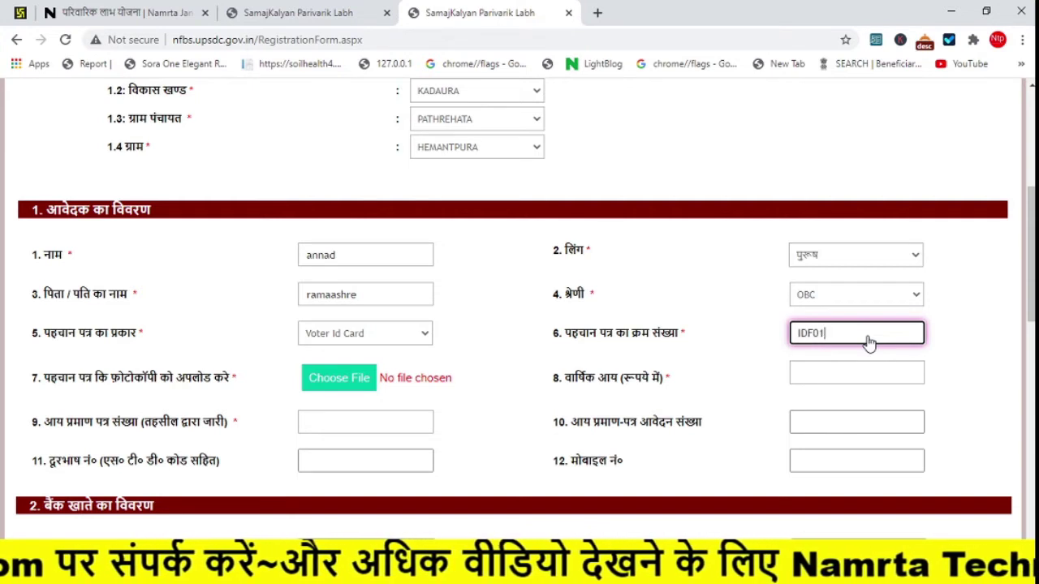
key("ctrl+a")
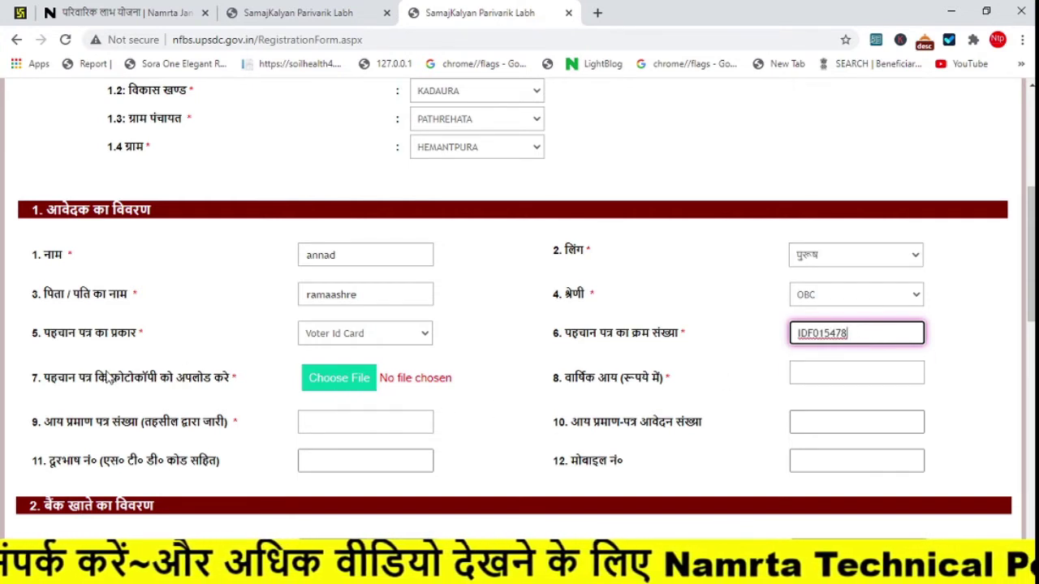
left_click(341, 340)
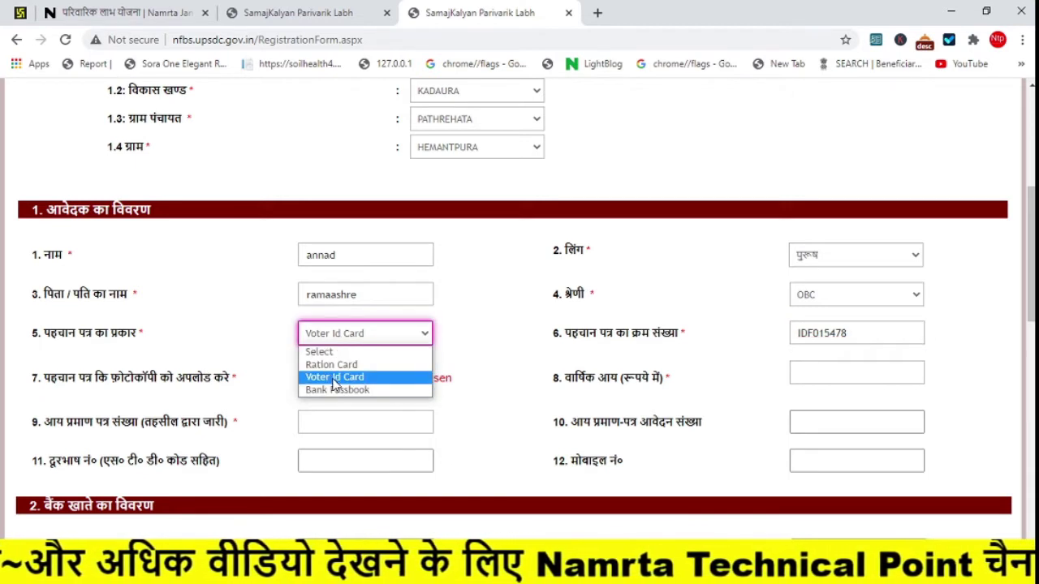
- Keep Voter Id Card as the ID type and leave the ID copy unattached
left_click(285, 375)
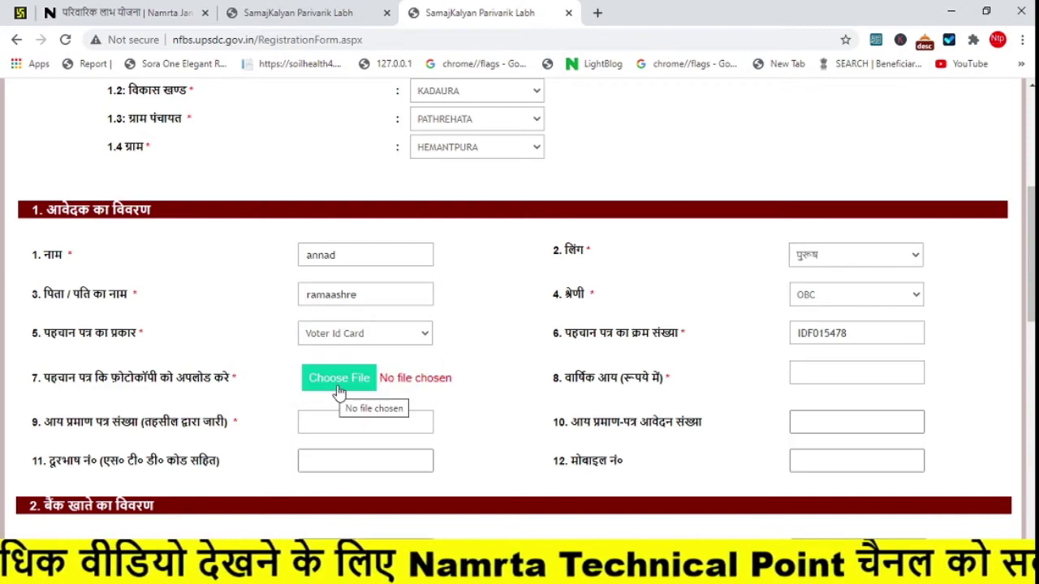
left_click(340, 392)
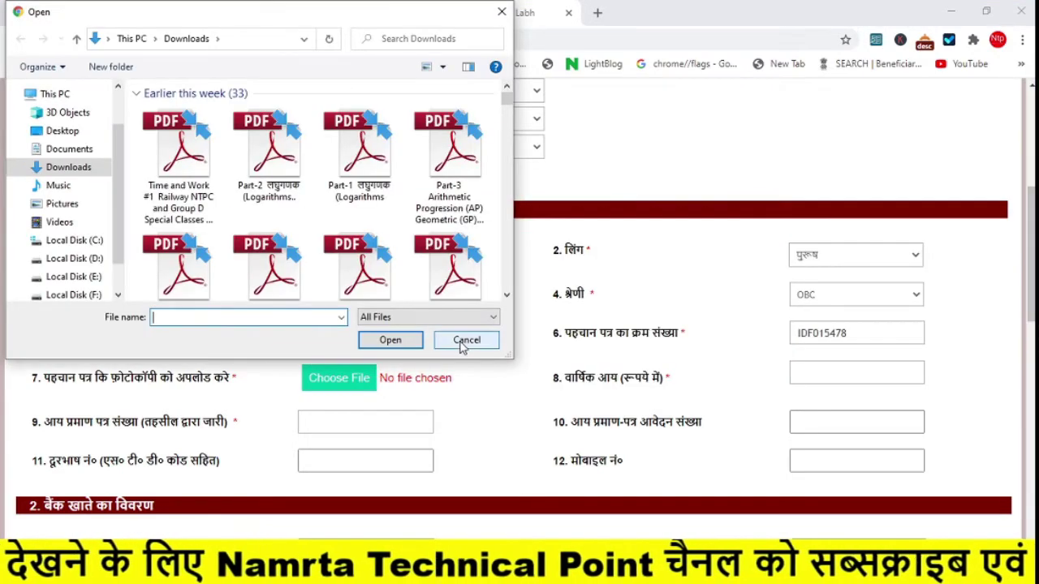
left_click(467, 340)
- Enter annual income 36000, the income certificate number and its application number
left_click(854, 375)
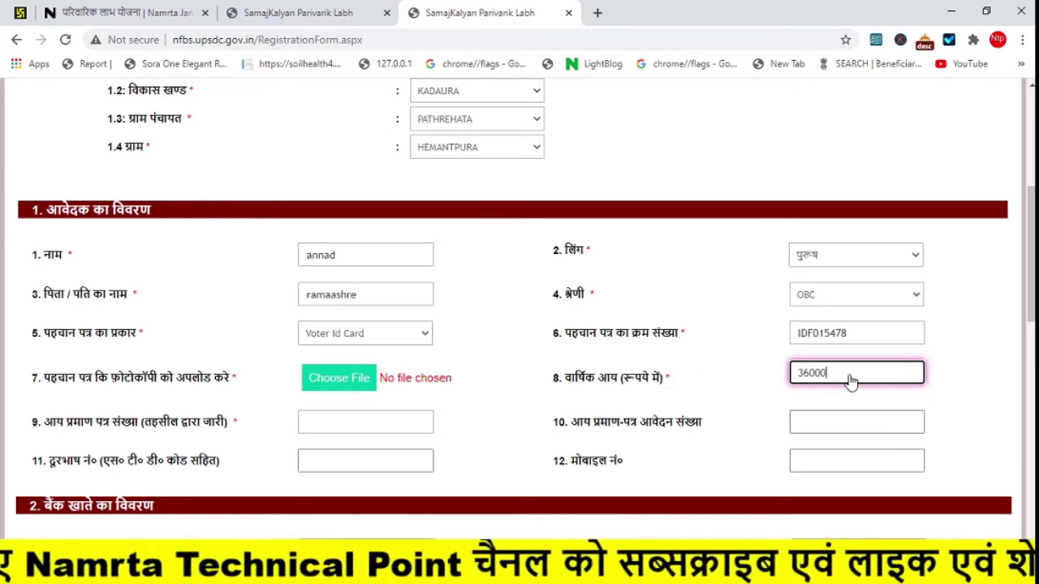
left_click(321, 428)
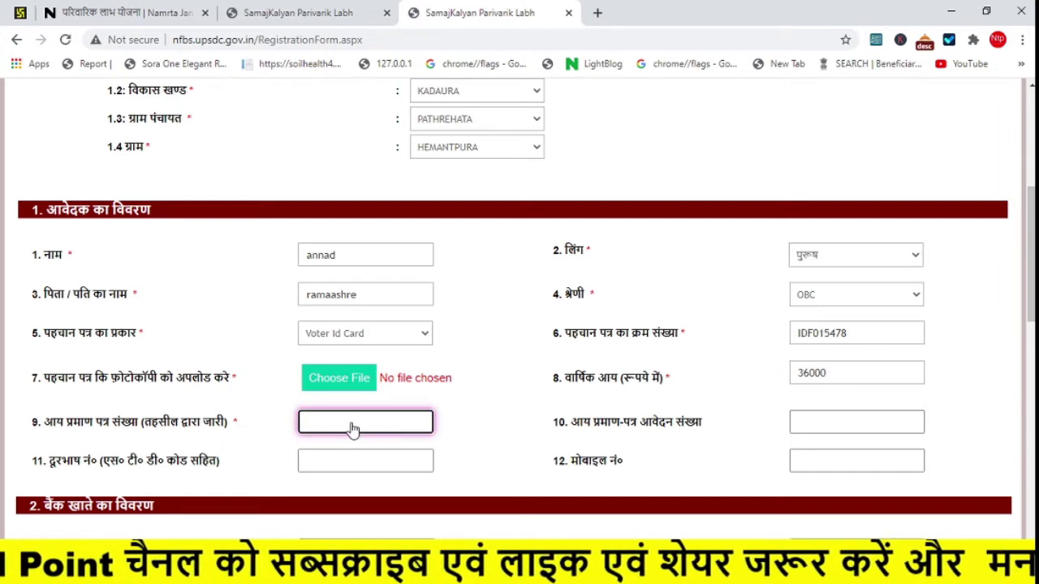
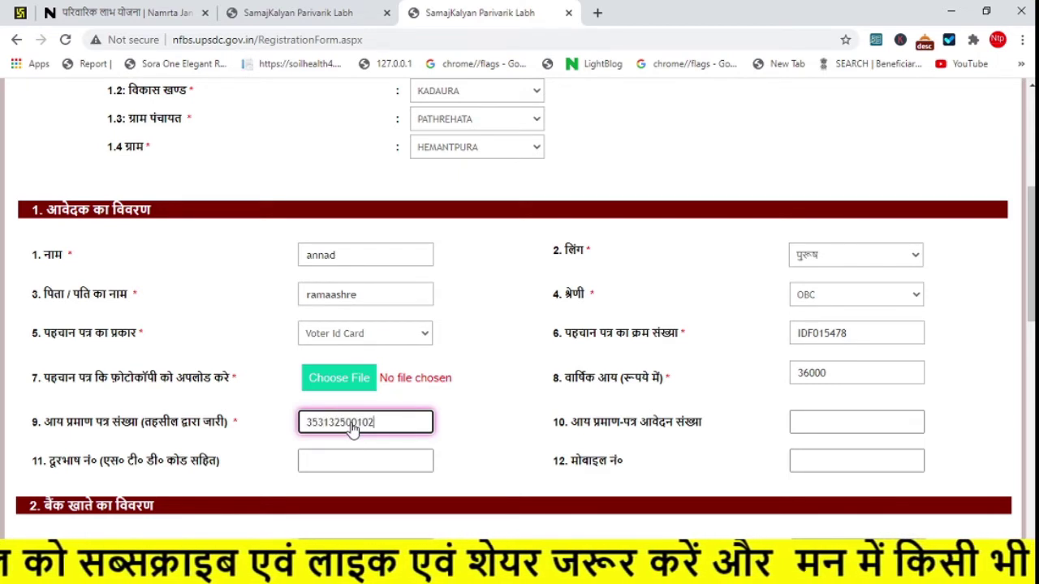
left_click(795, 422)
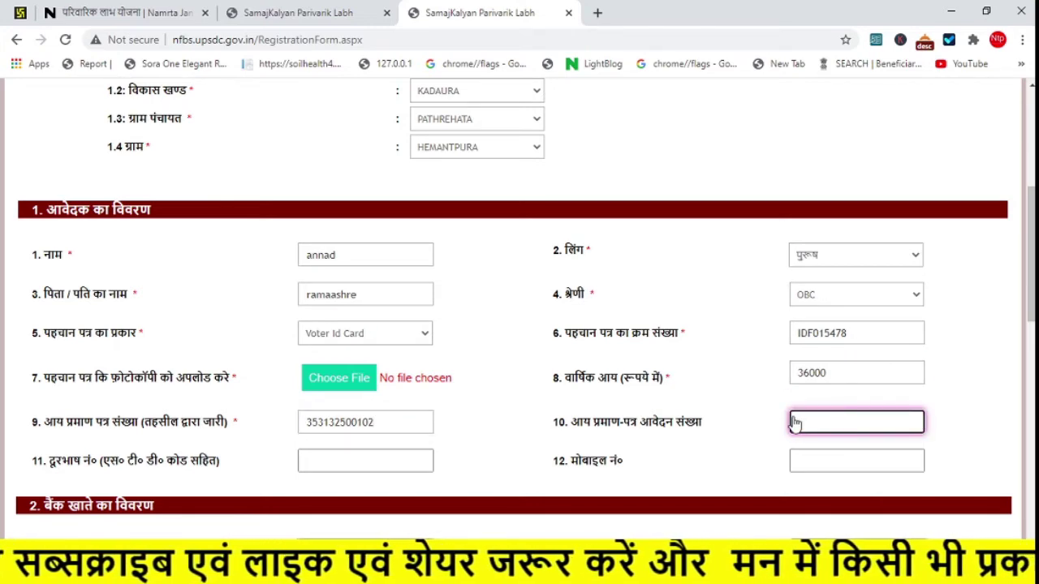
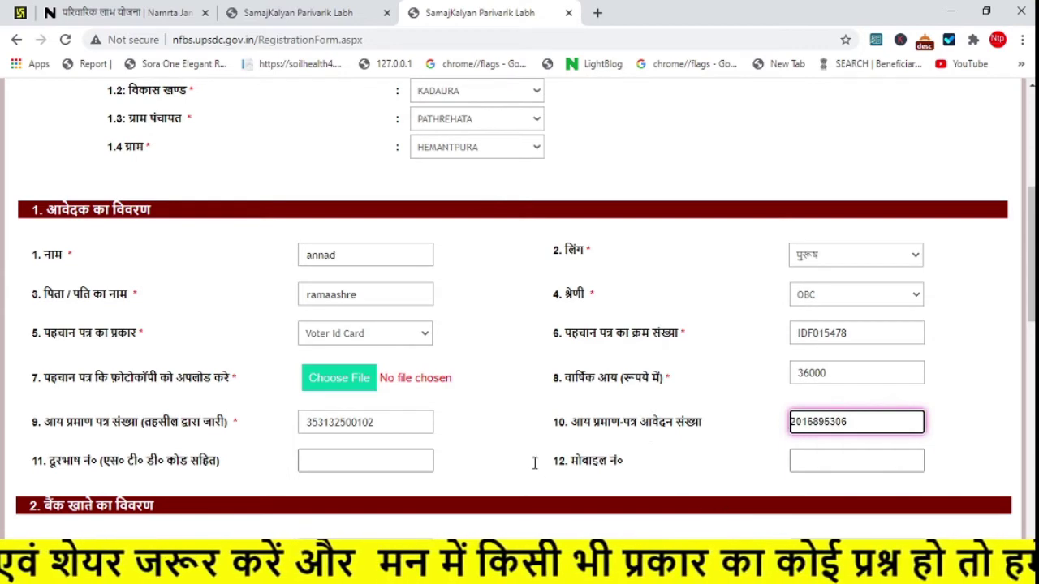
- Select ARYAVART BANK, branch PARASAN (IFSC BKID0ARYAGB), and enter the savings account number
scroll(852, 332, "down", 2)
scroll(520, 308, "down", 1)
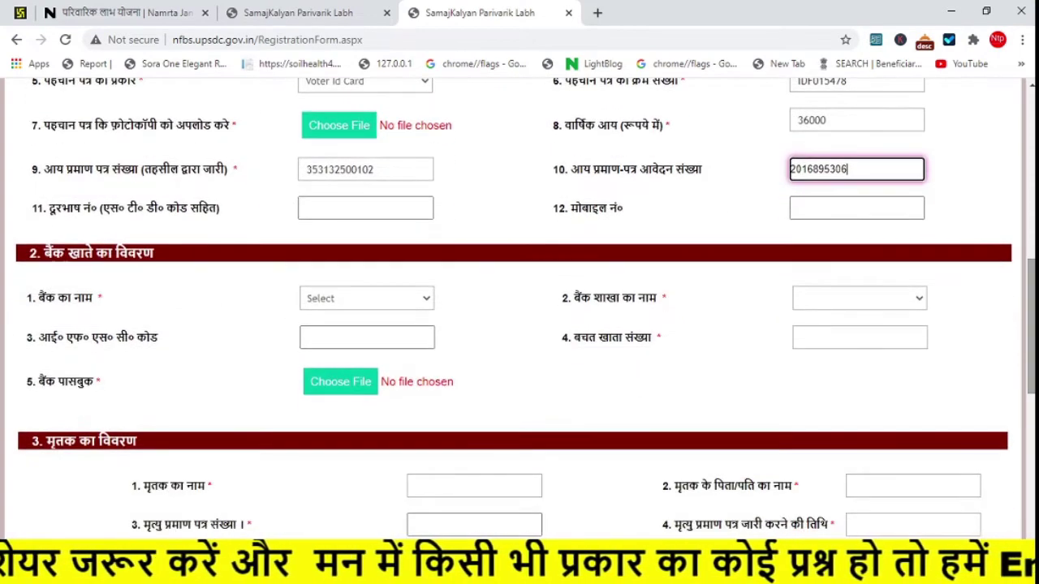
left_click(375, 310)
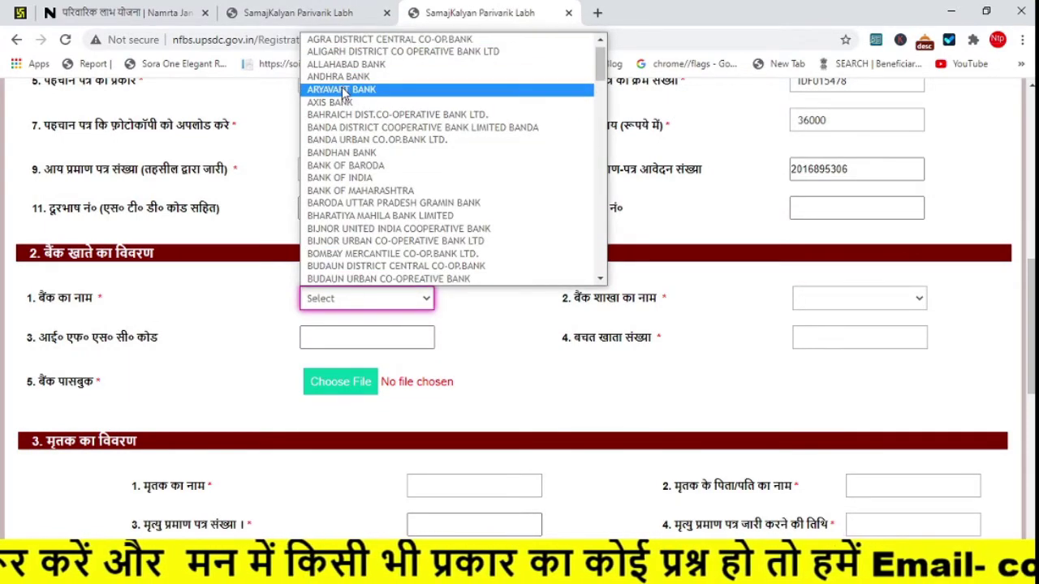
left_click(344, 89)
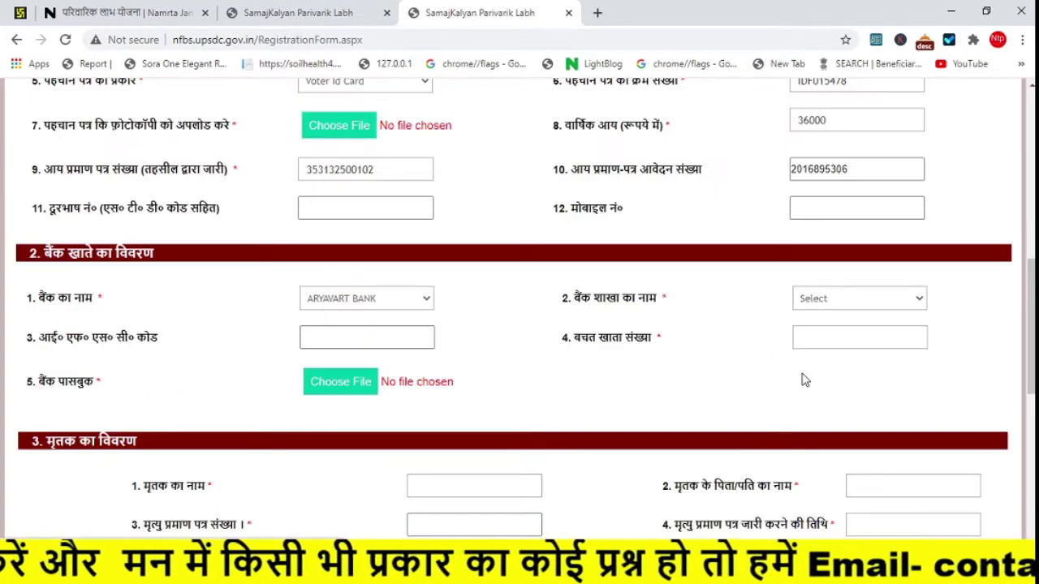
left_click(841, 301)
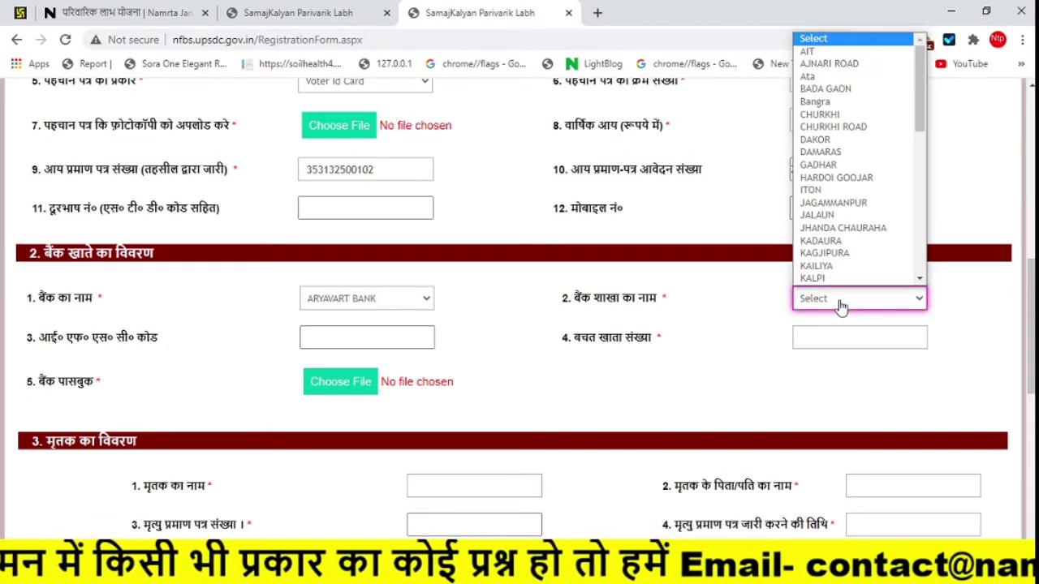
key("p")
key("Down")
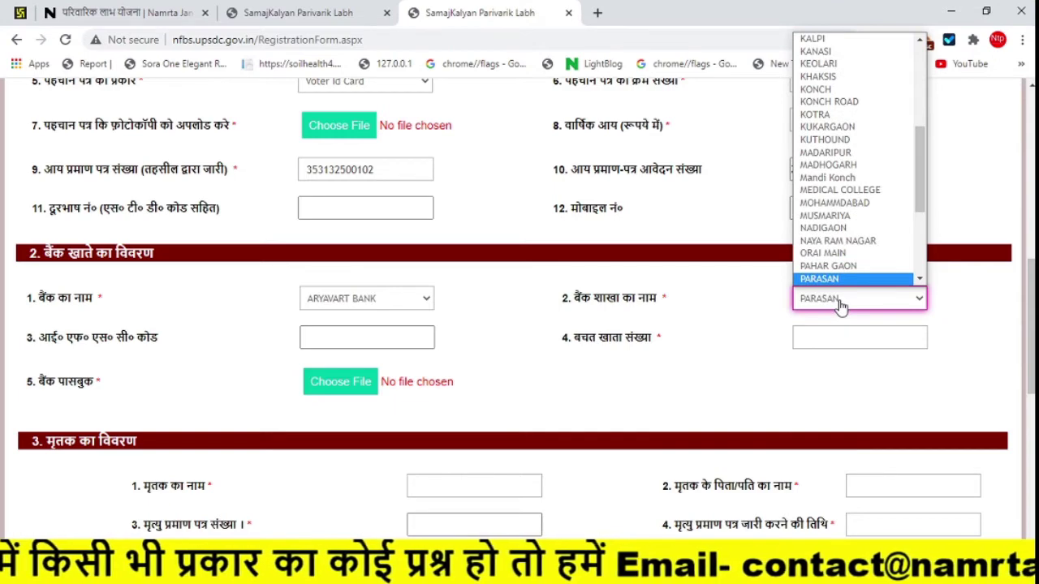
key("Return")
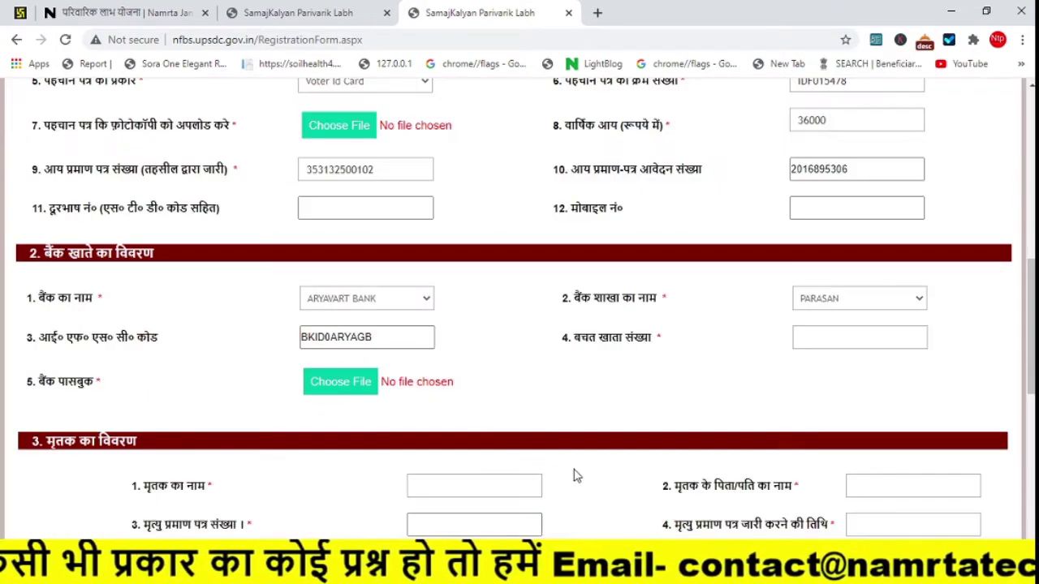
left_click(859, 354)
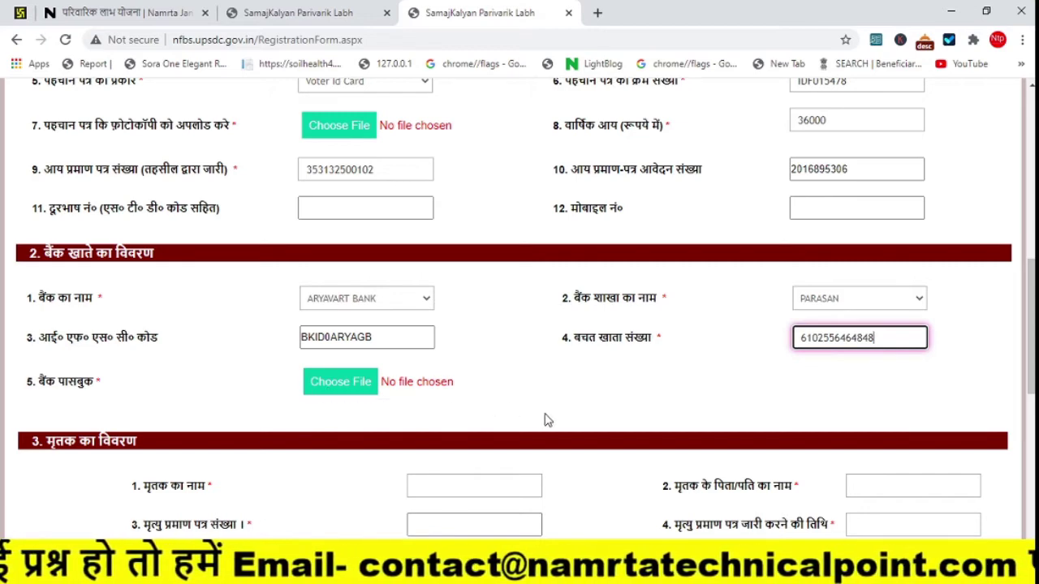
scroll(876, 420, "down", 2)
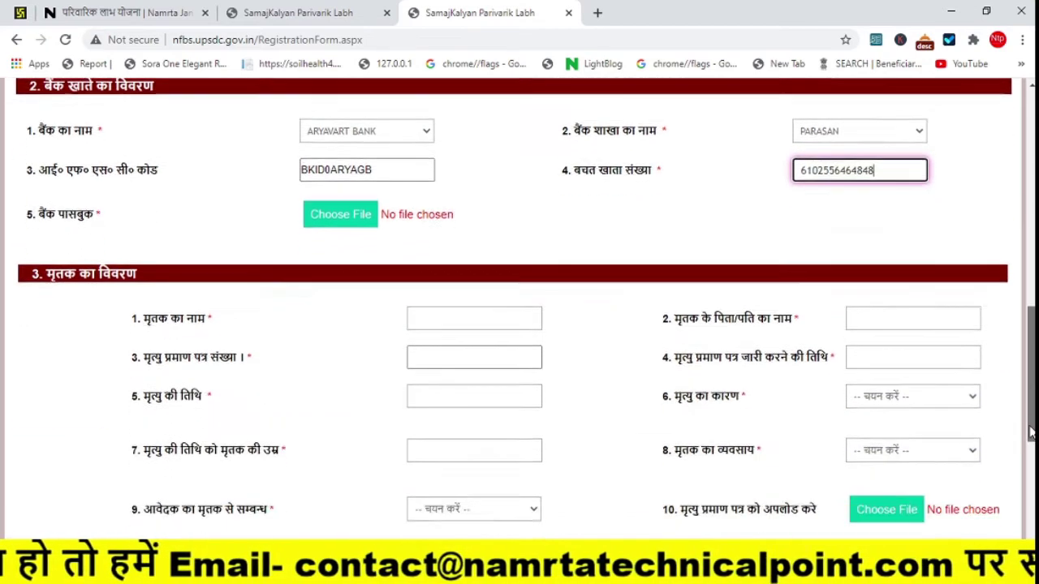
- Enter the deceased's name, father's or husband's name, and death certificate number
left_click(460, 299)
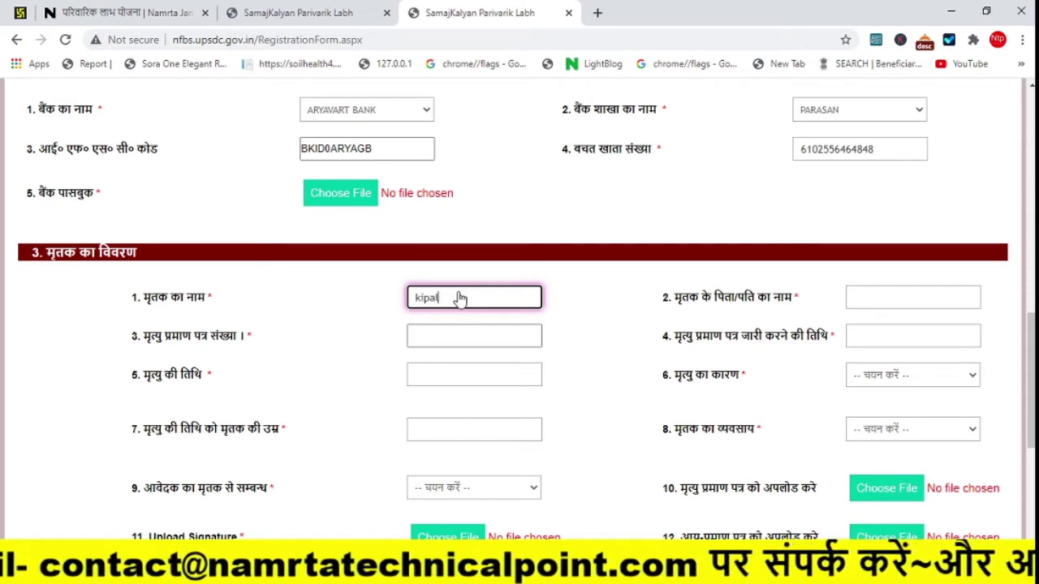
left_click(876, 307)
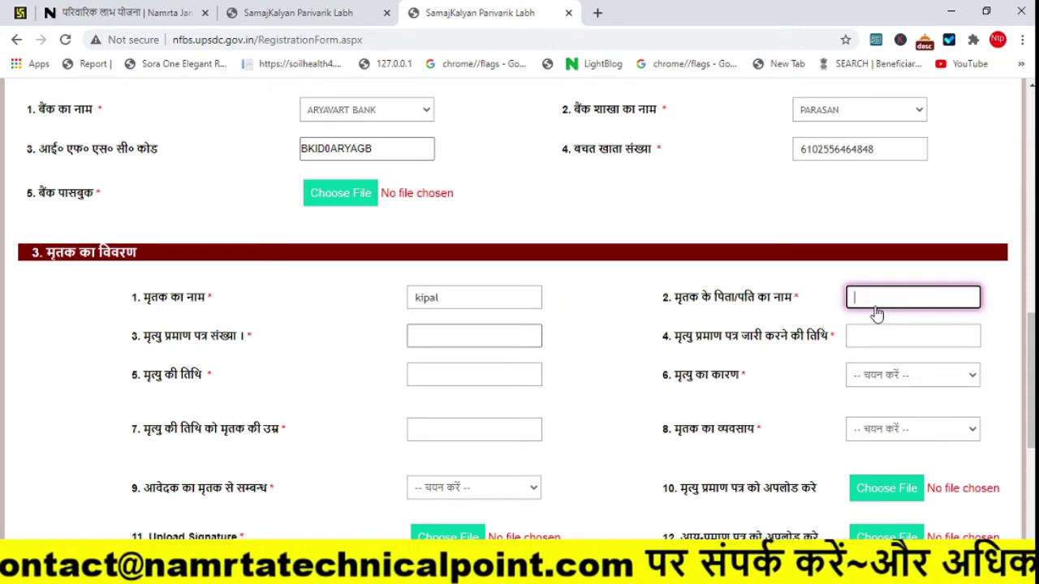
left_click(433, 336)
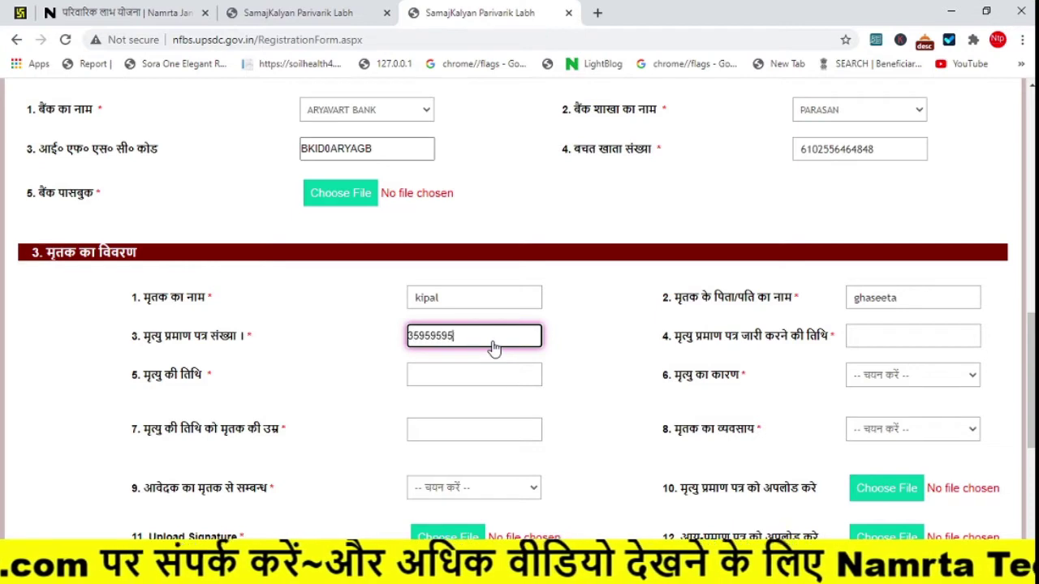
- Set the certificate issue date to 1/3/2021 and the date of death to 3/2/2021
left_click(911, 341)
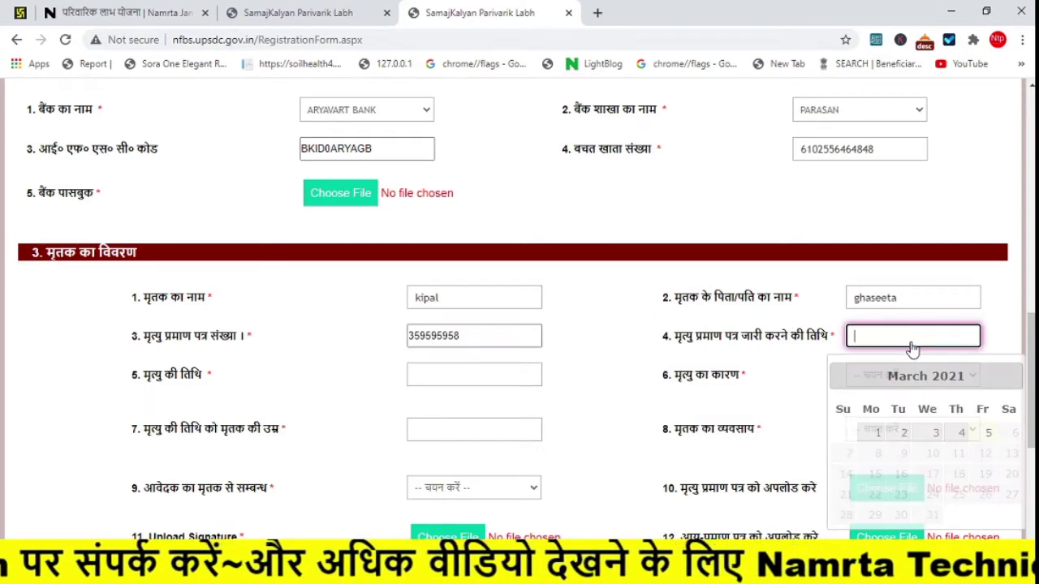
left_click(878, 433)
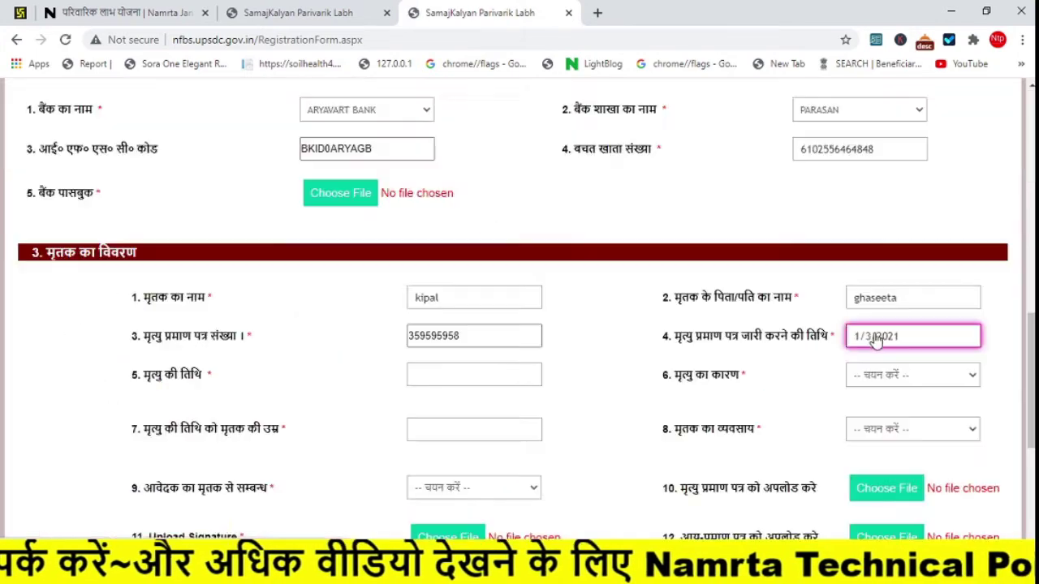
left_click(437, 383)
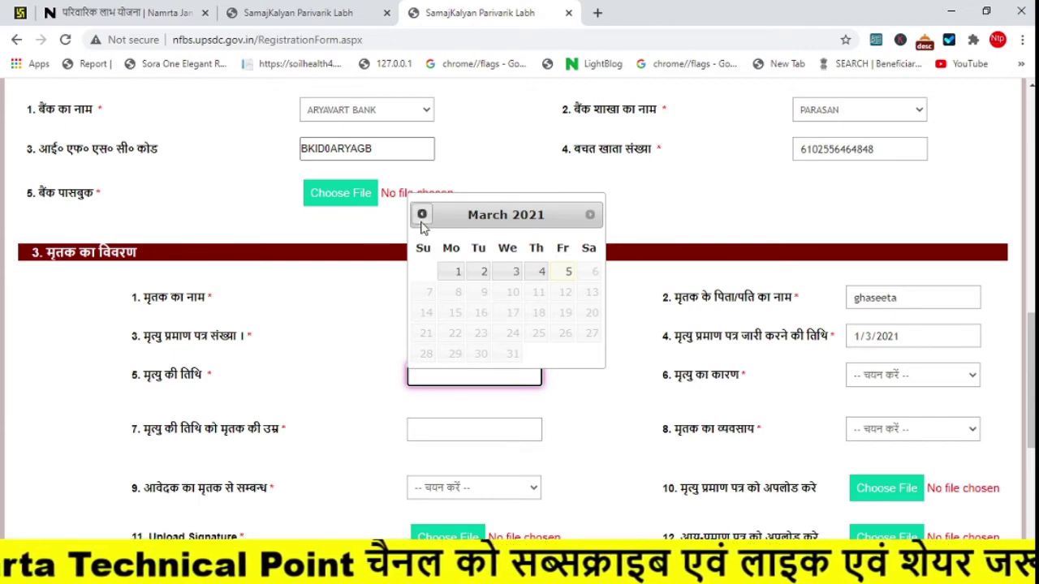
left_click(422, 214)
left_click(511, 286)
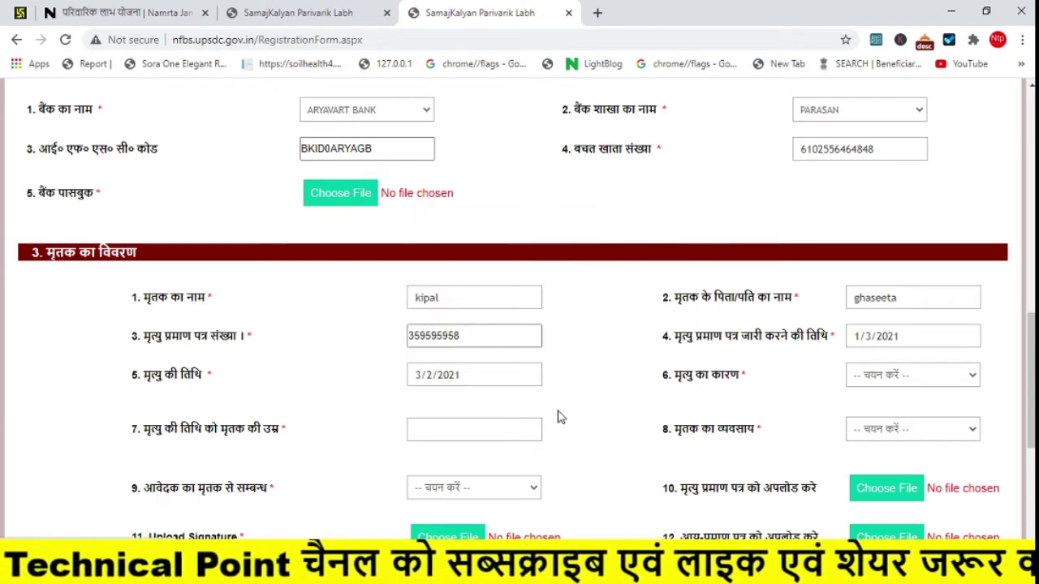
- Set the cause of death to अन्य कारण and the age at death to 36
left_click(960, 378)
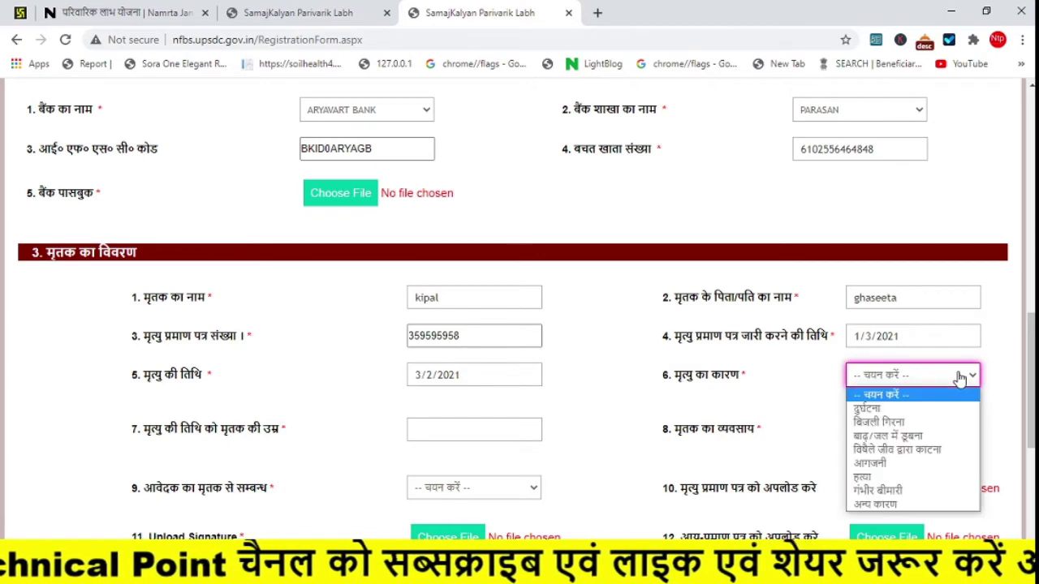
left_click(891, 504)
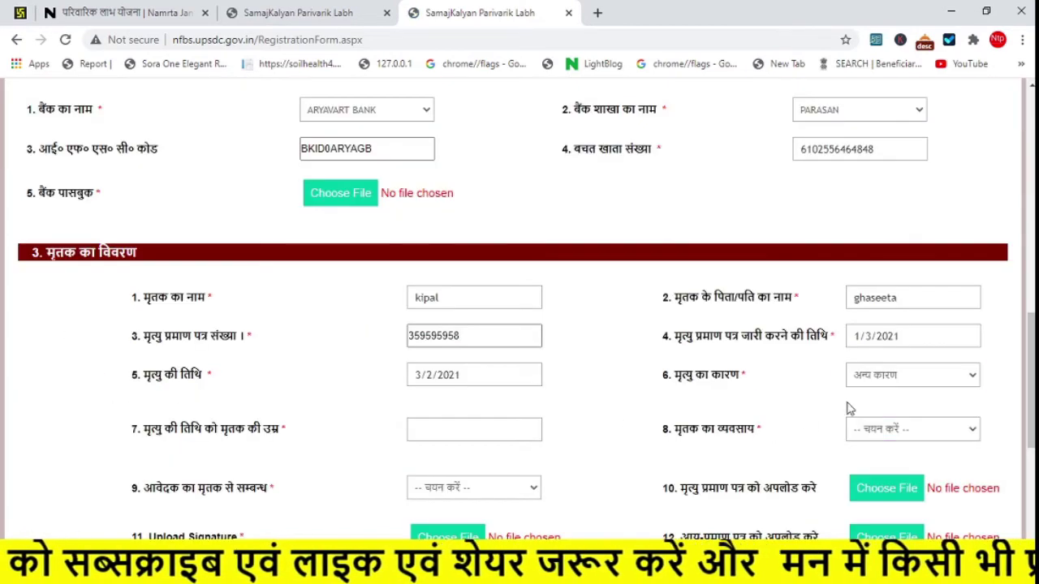
left_click(447, 441)
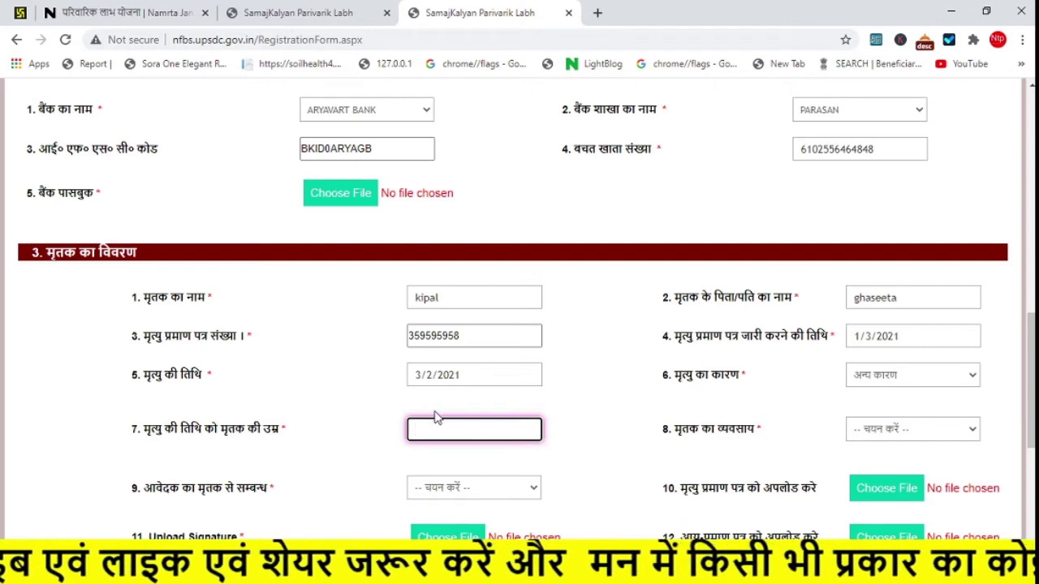
type("36")
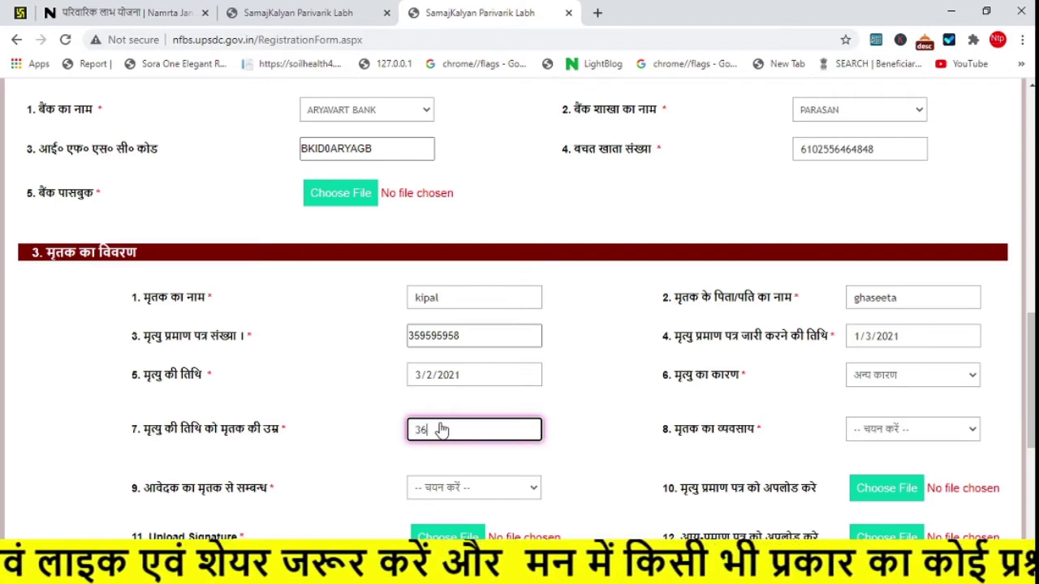
- Set the deceased's occupation to मज़दूर and the applicant's relation to पुत्र
left_click(899, 434)
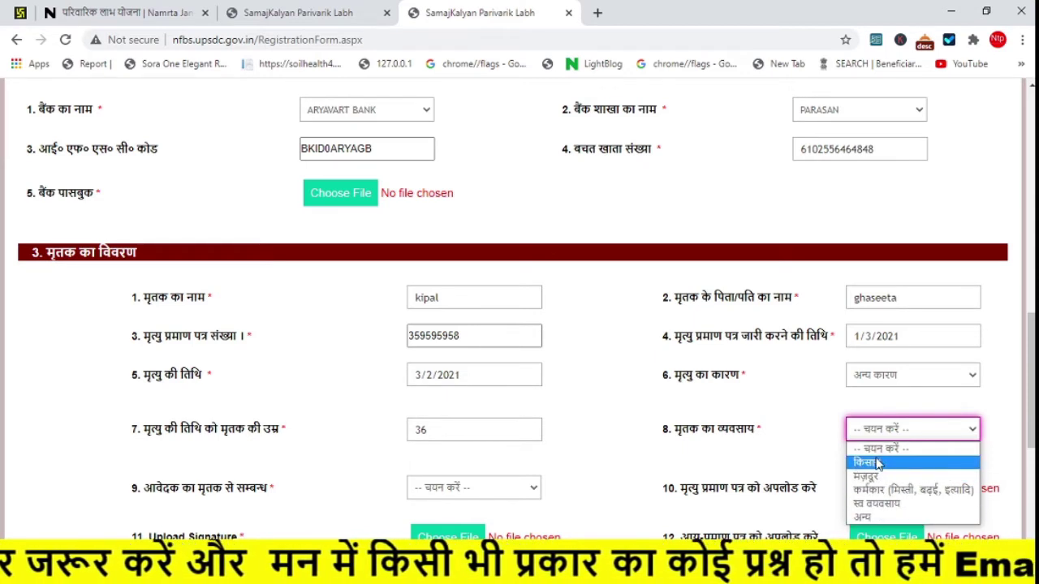
left_click(874, 477)
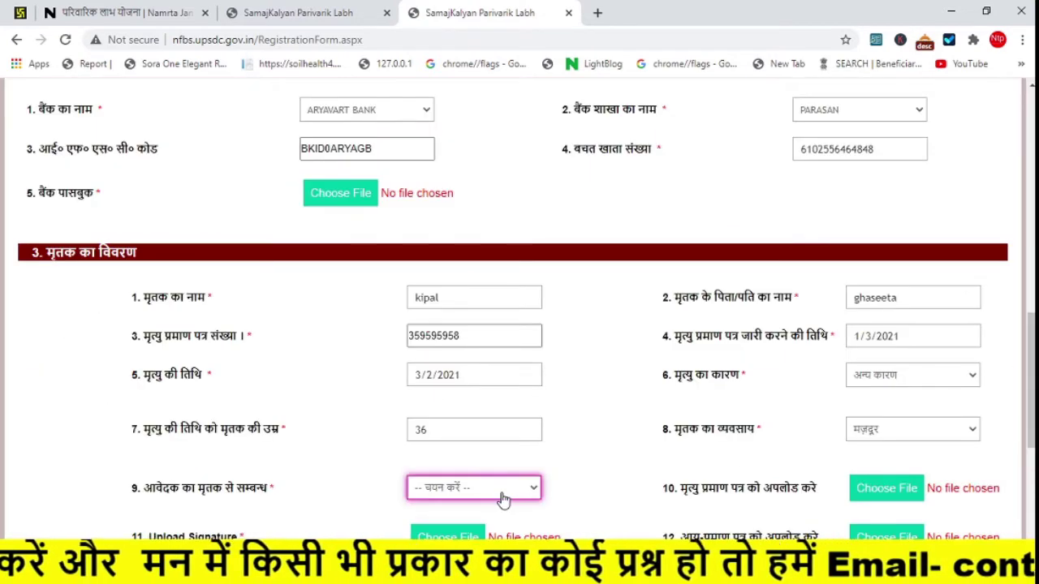
left_click(445, 495)
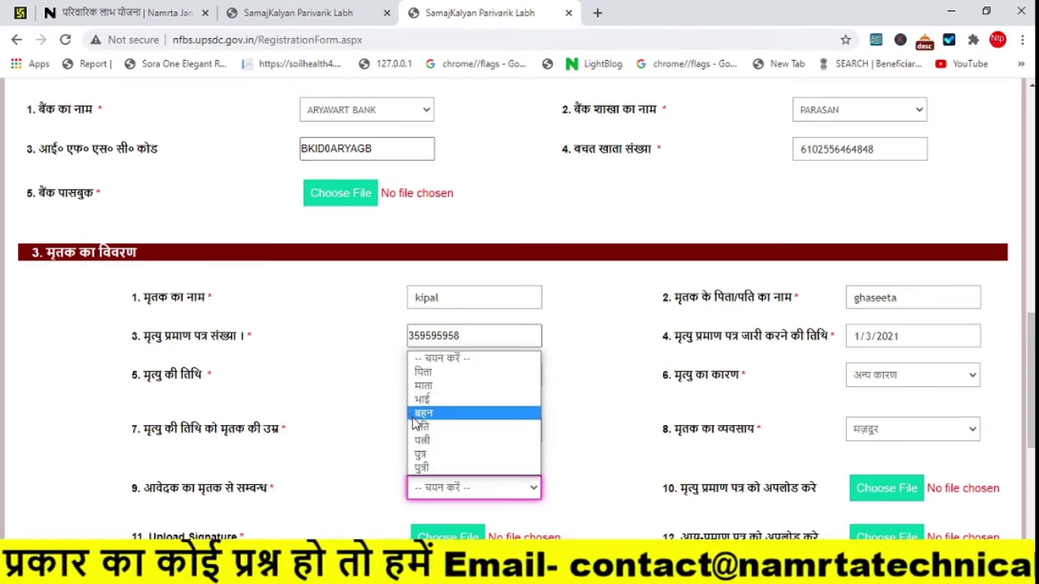
left_click(420, 457)
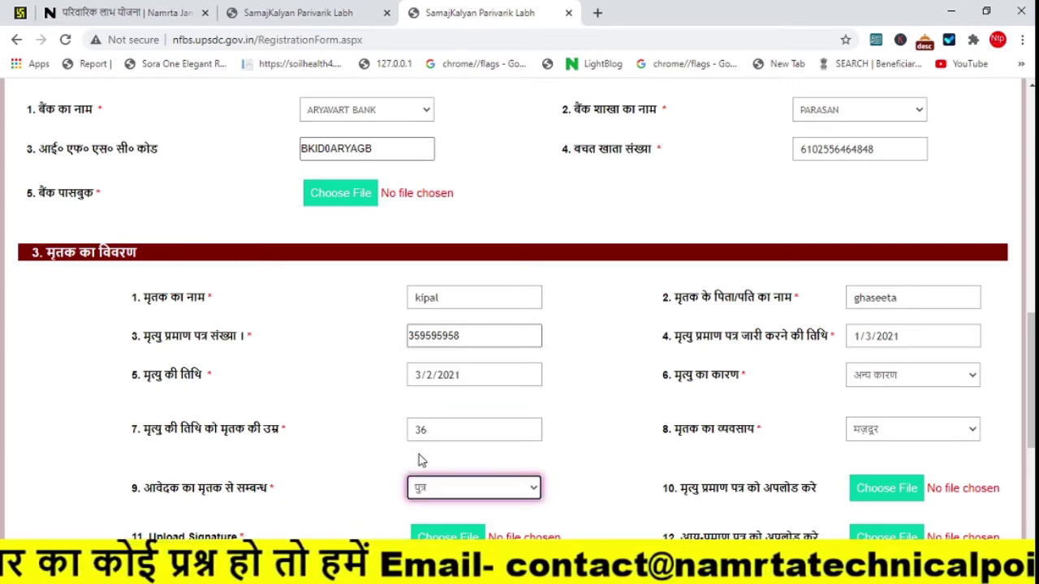
scroll(757, 276, "down", 3)
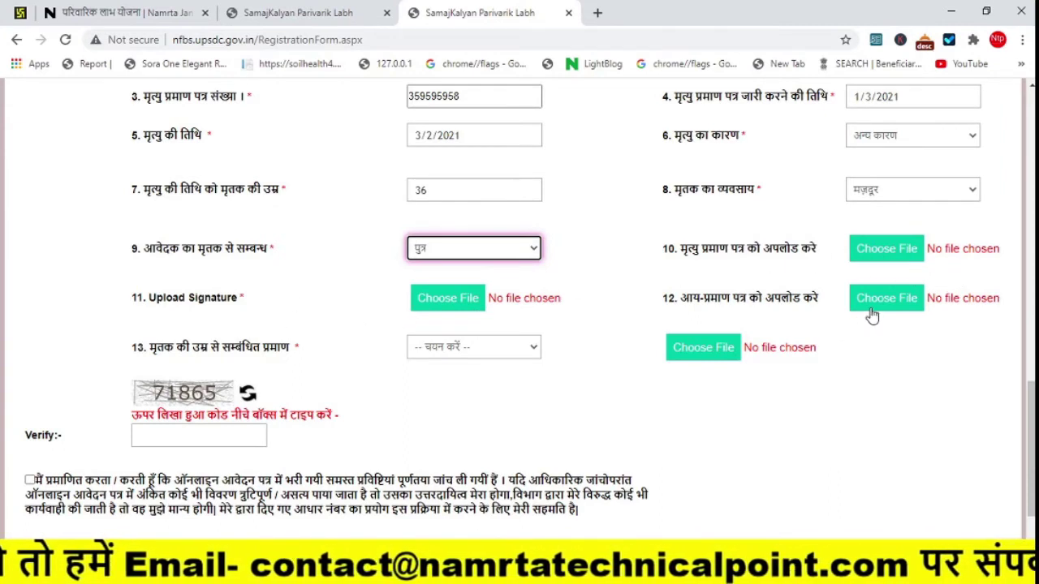
- Choose आधार कार्ड as the age-proof document, leaving its file upload empty
left_click(452, 347)
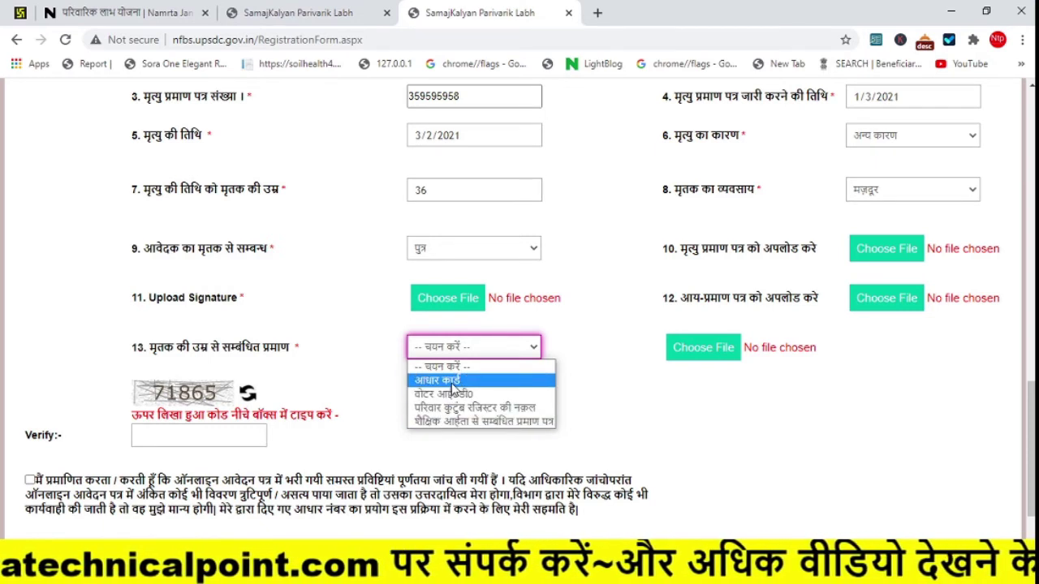
left_click(452, 382)
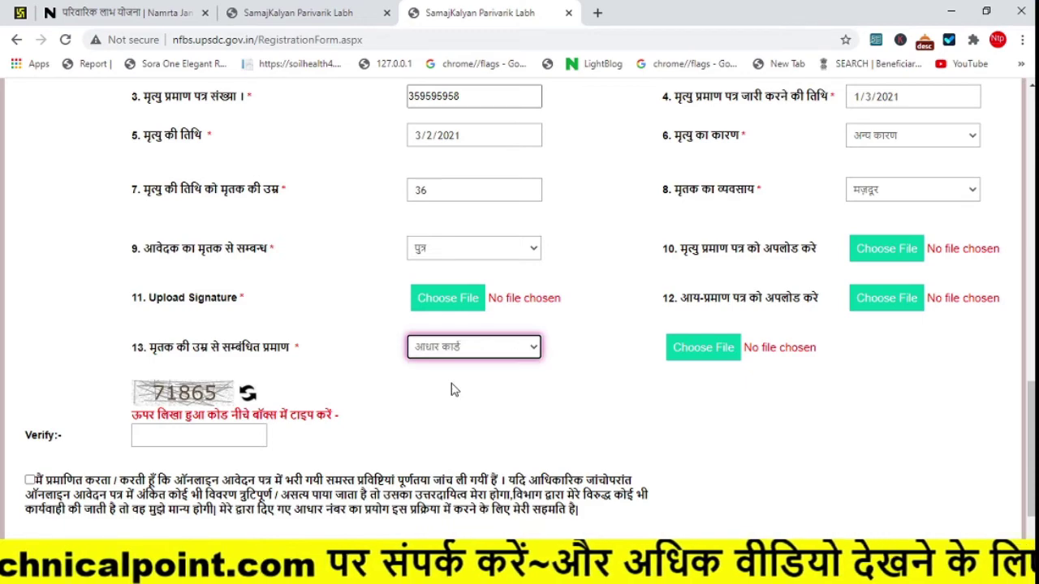
left_click(701, 350)
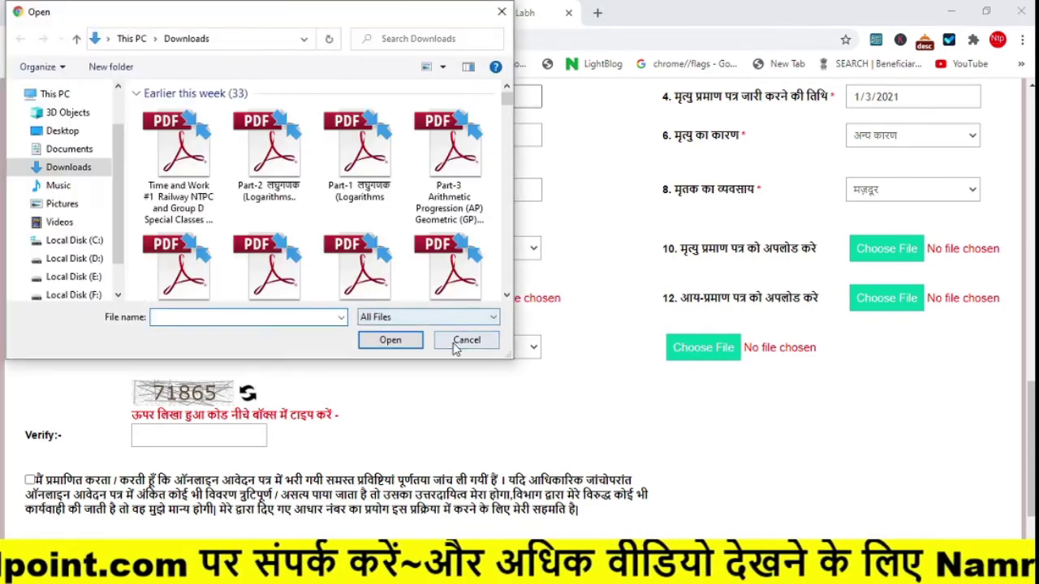
left_click(464, 340)
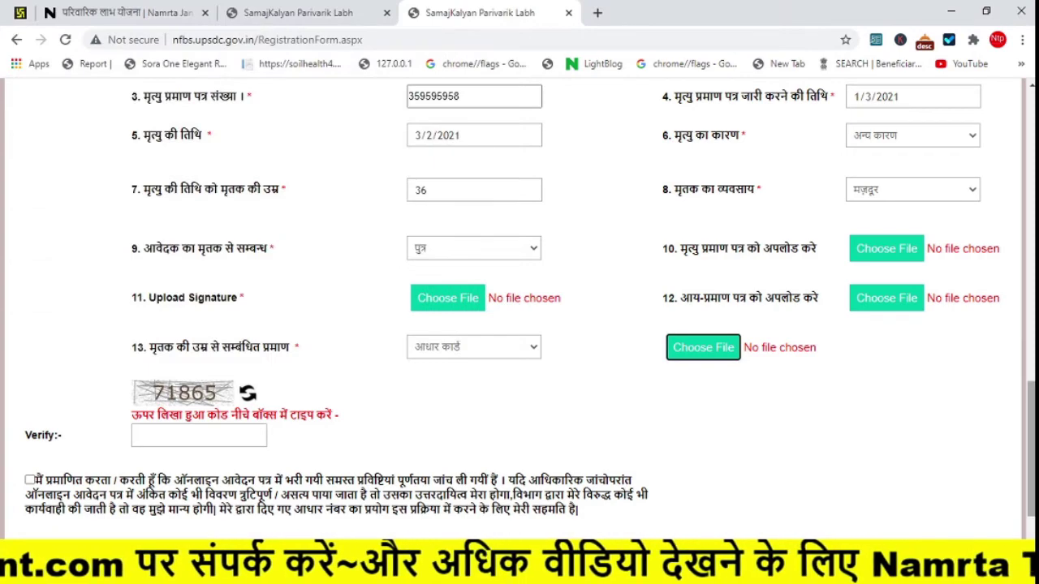
scroll(1025, 519, "up", 1)
scroll(357, 505, "down", 2)
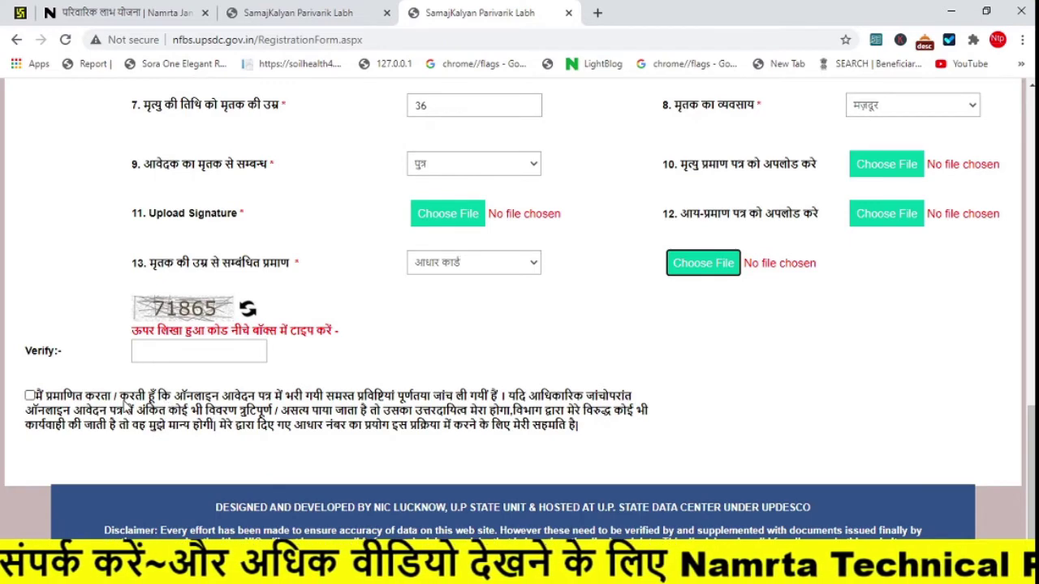
- Tick the declaration checkbox agreeing to the form's terms and scroll back up the form
left_click(30, 396)
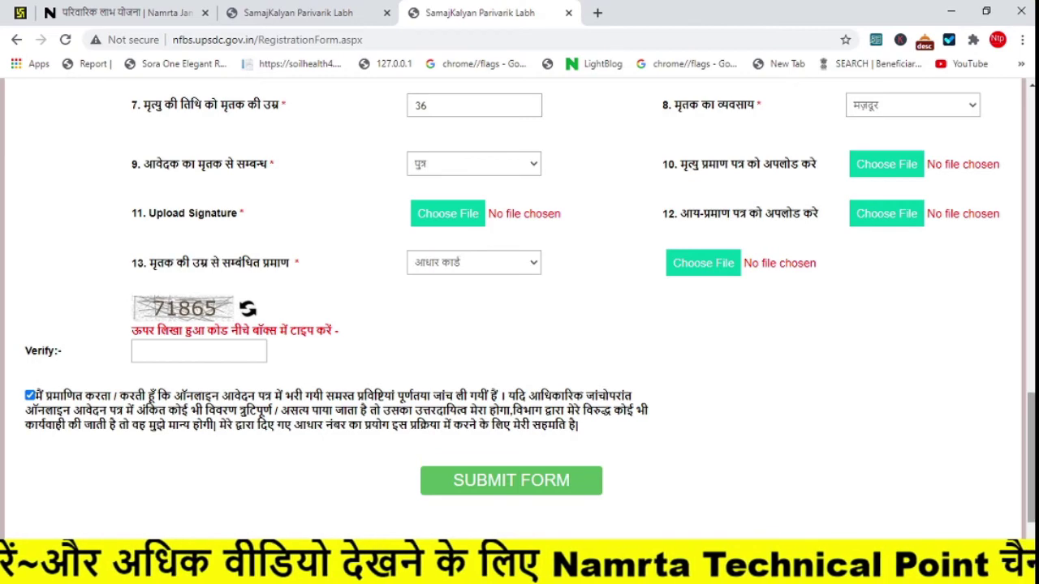
scroll(856, 108, "up", 15)
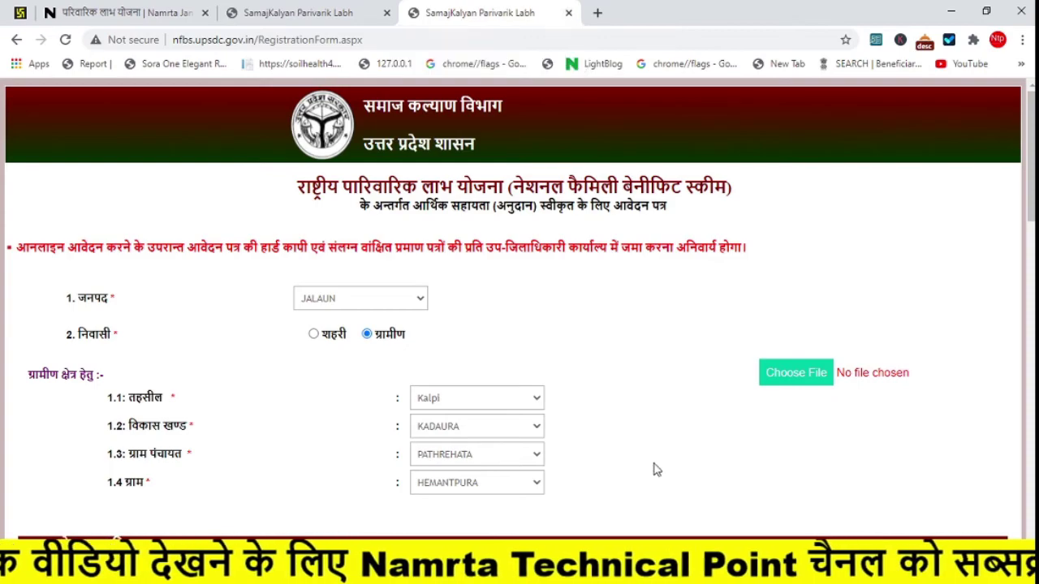
scroll(519, 308, "down", 18)
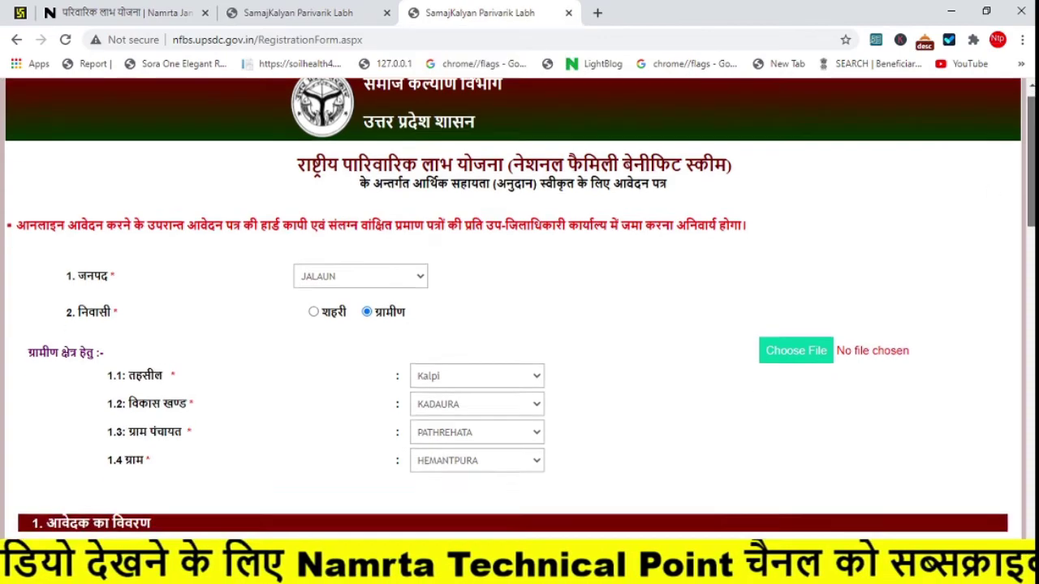
scroll(520, 308, "up", 12)
scroll(491, 217, "up", 6)
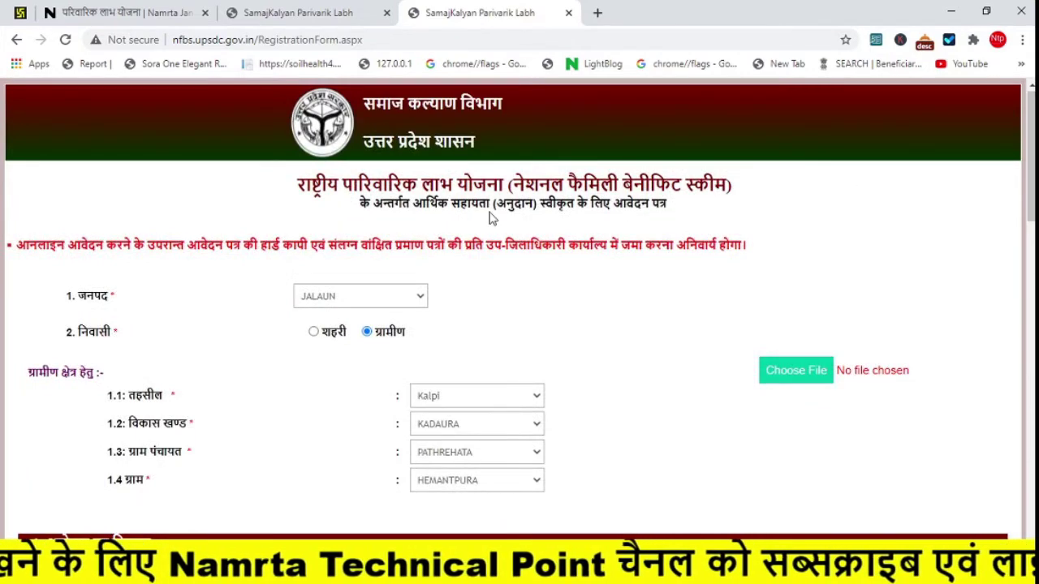
- Close the RegistrationForm browser tab
left_click(569, 13)
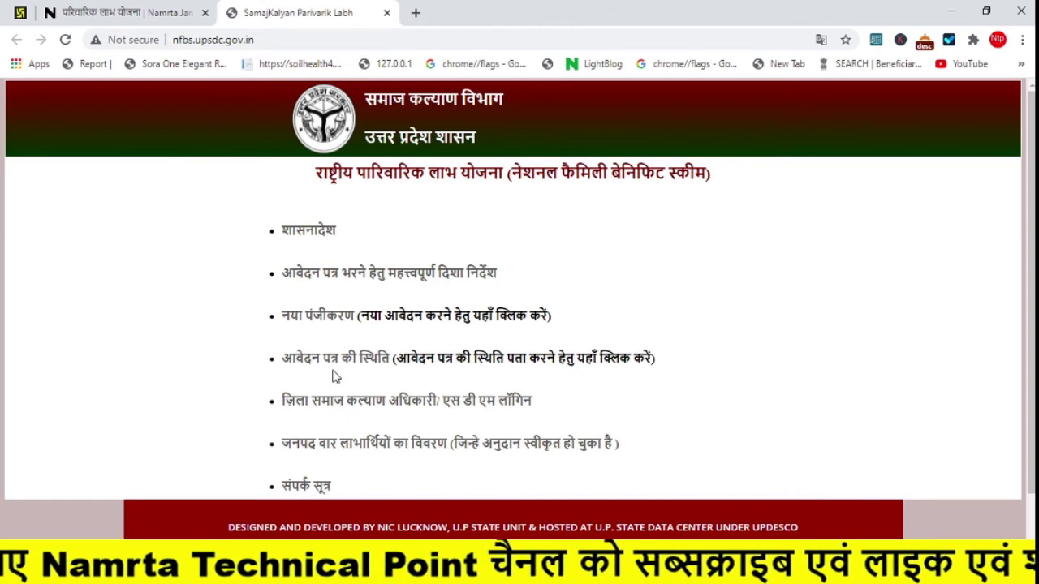